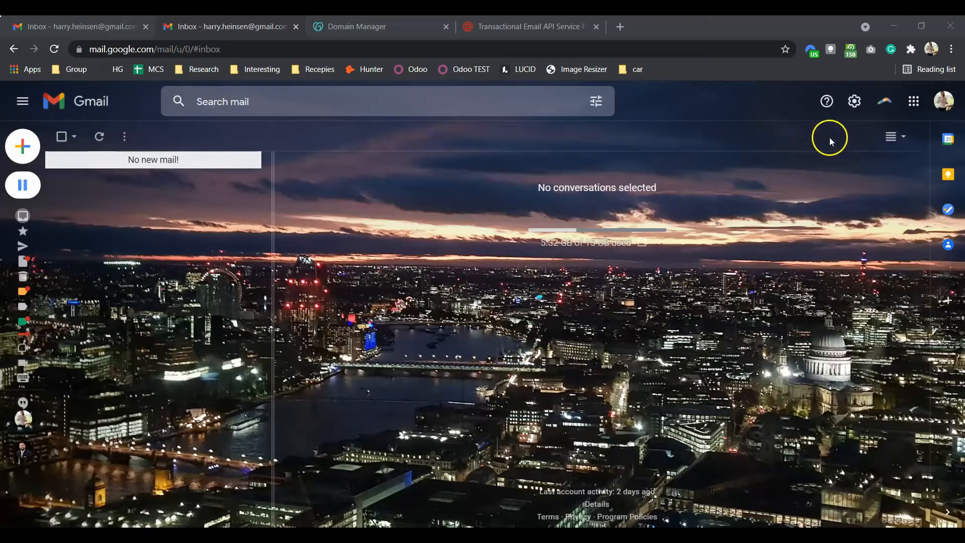
# Step: Open Gmail's Accounts and Import settings, then switch to the GoDaddy Domain Manager tab
pyautogui.click(852, 106)
pyautogui.click(843, 170)
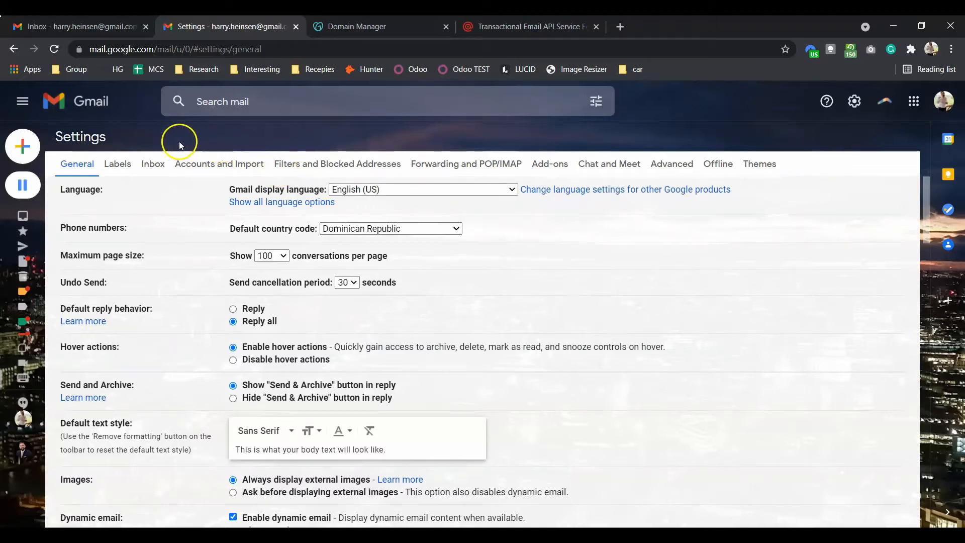
pyautogui.click(227, 168)
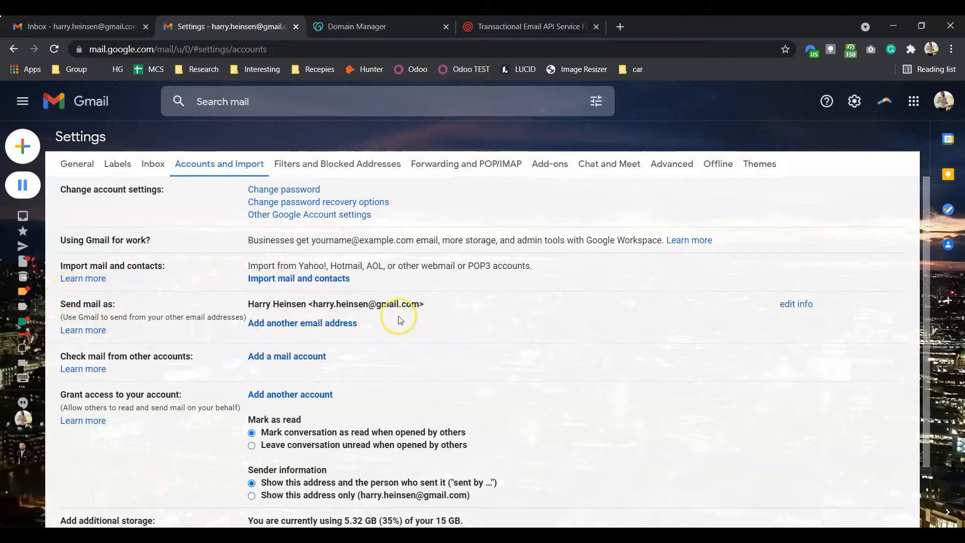
pyautogui.click(390, 31)
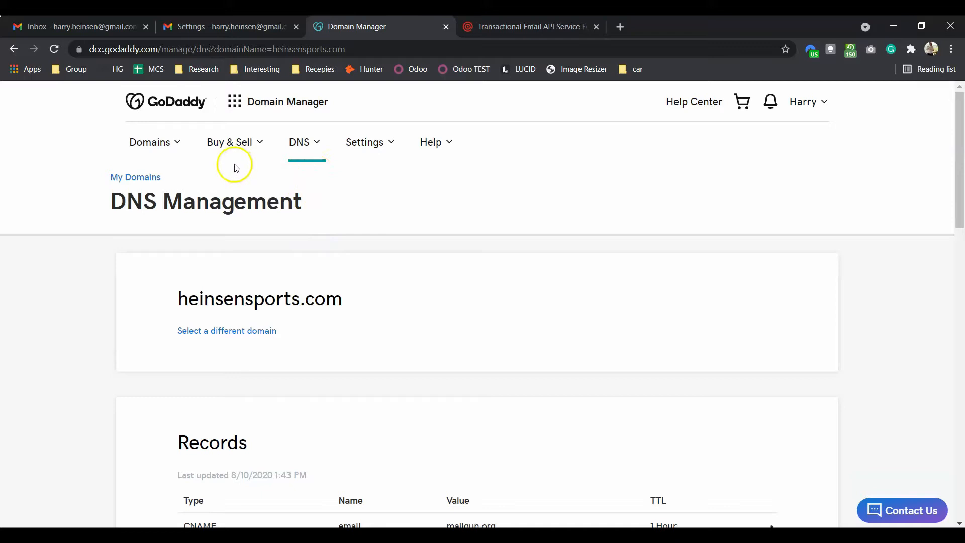
# Step: Go to DNS Manage Zones and search 'hei' to pick heinsensports.com
pyautogui.click(313, 150)
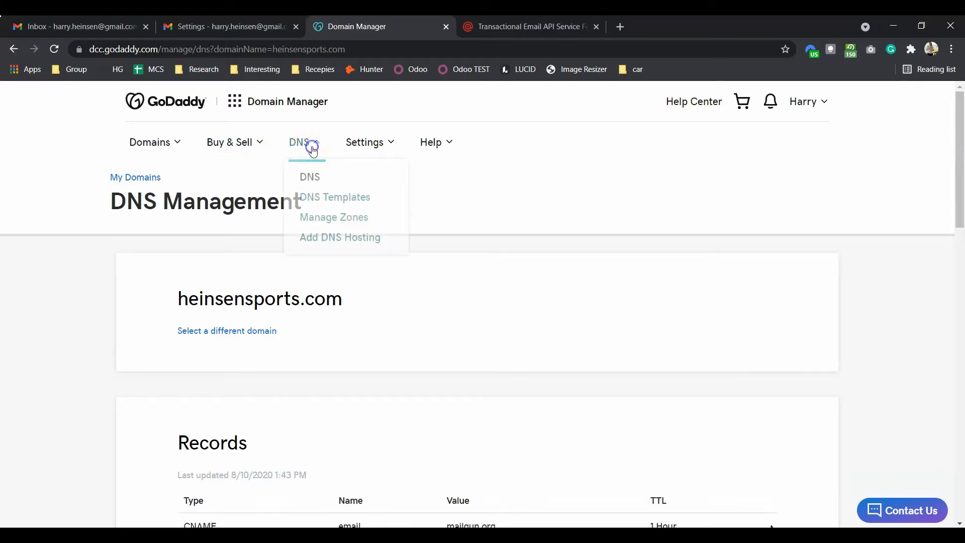
pyautogui.click(343, 222)
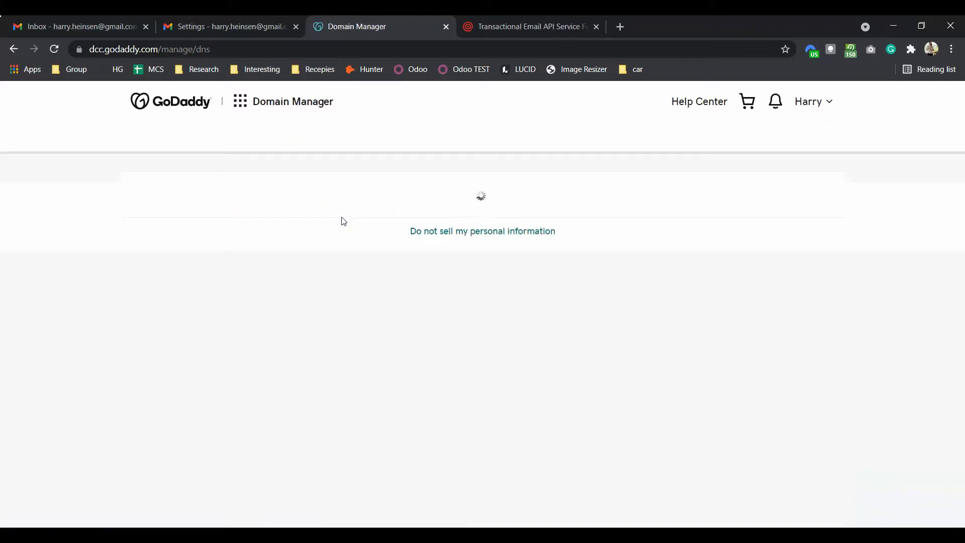
pyautogui.click(336, 247)
pyautogui.click(312, 352)
pyautogui.write('hein')
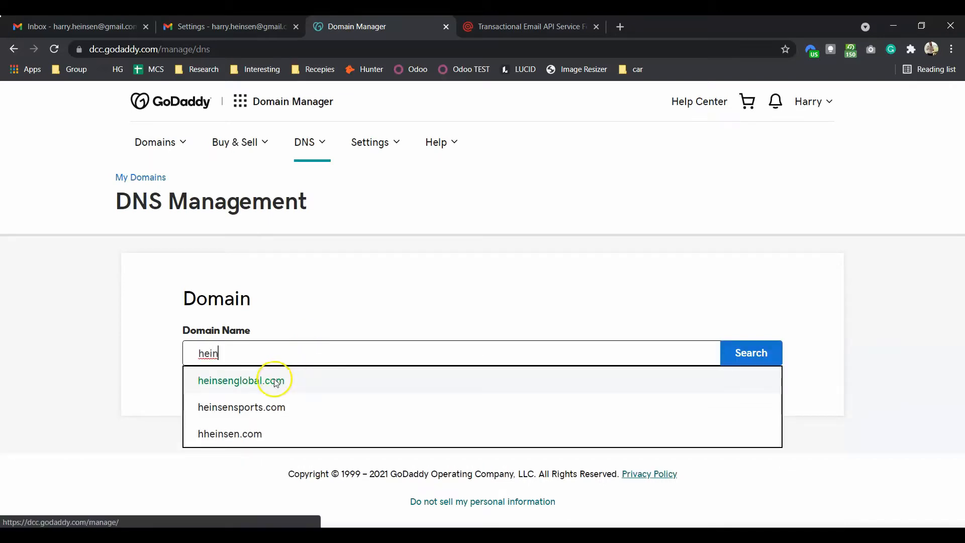
pyautogui.click(271, 415)
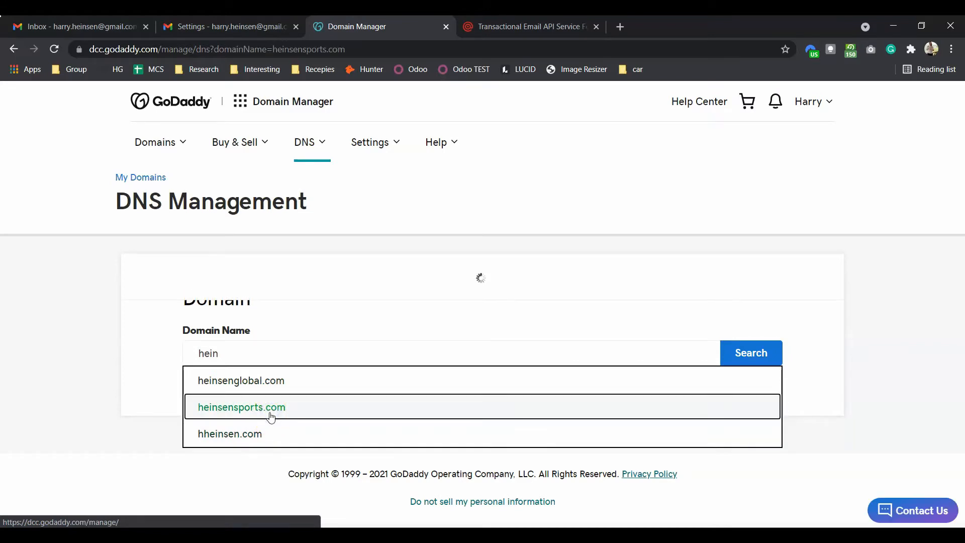
# Step: Scroll through heinsensports.com's Records table to review its Mailgun CNAME, MX and TXT entries
pyautogui.click(388, 376)
pyautogui.scroll(-5, 388, 377)
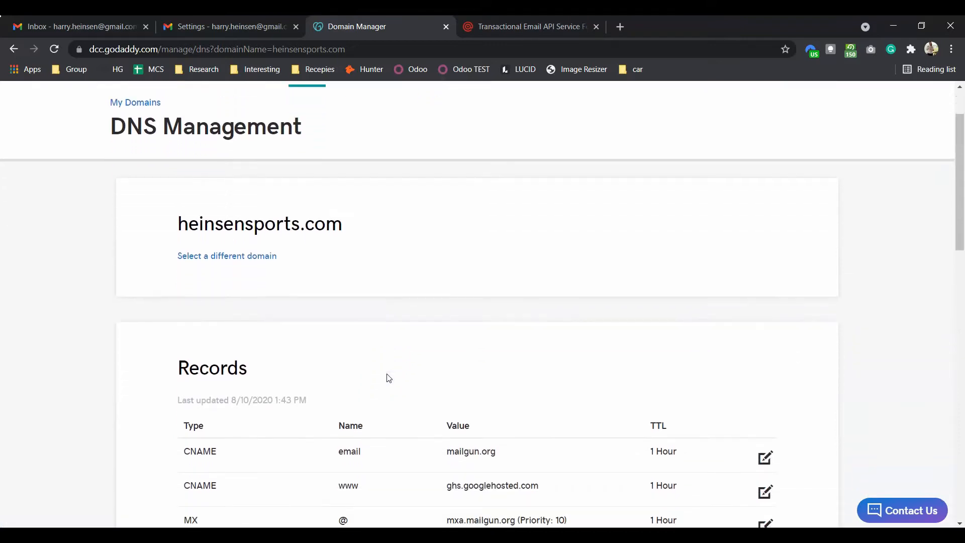
pyautogui.scroll(-2, 388, 377)
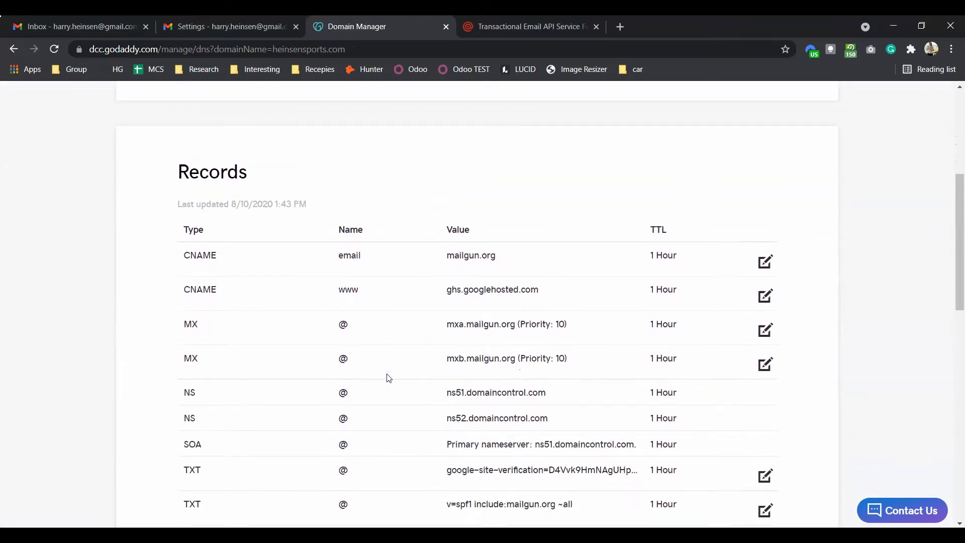
pyautogui.click(511, 324)
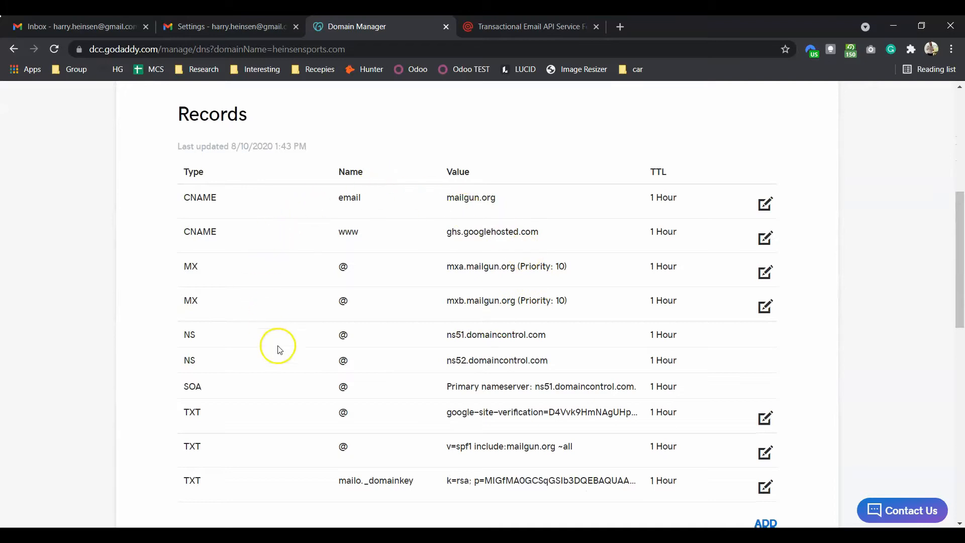
pyautogui.scroll(-1, 452, 246)
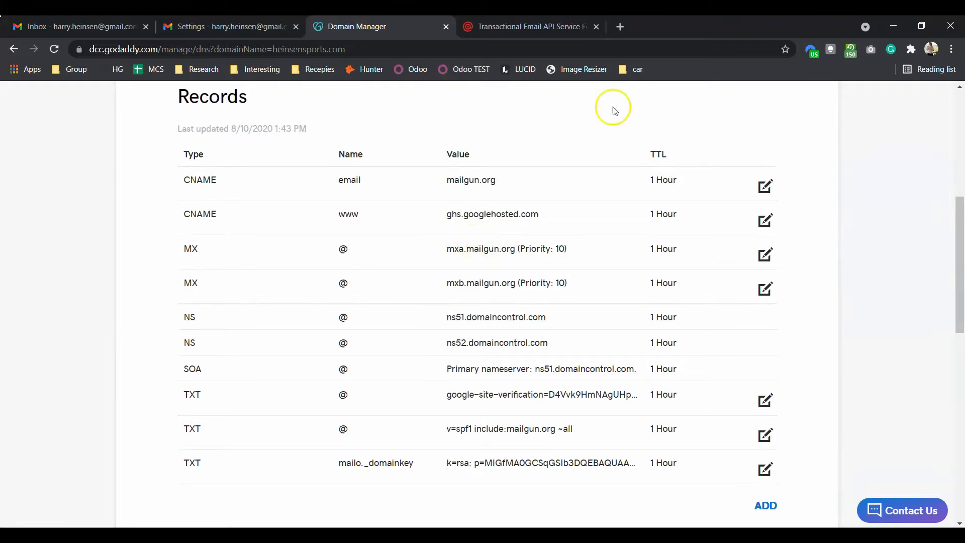
pyautogui.click(523, 35)
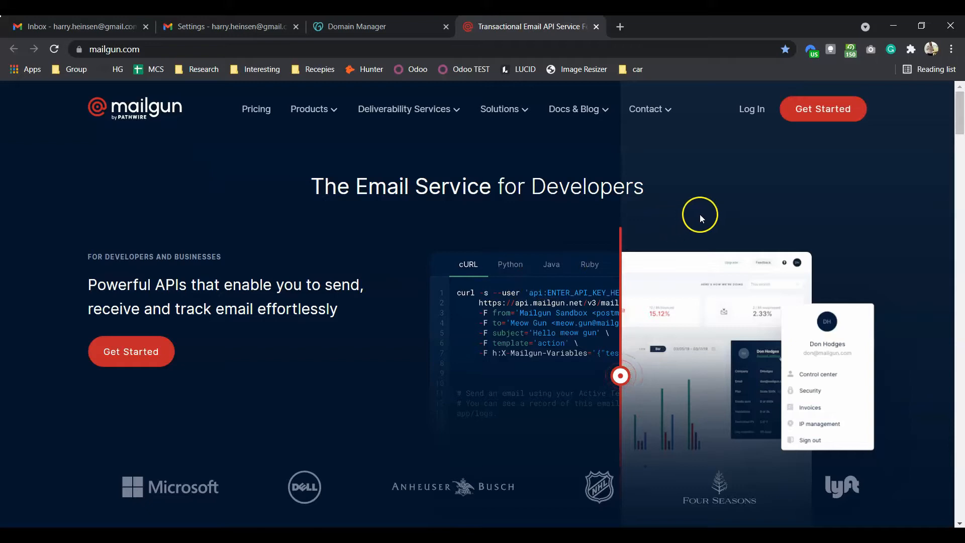
# Step: Open Mailgun's Get Started sign-up form and scroll through it
pyautogui.click(817, 111)
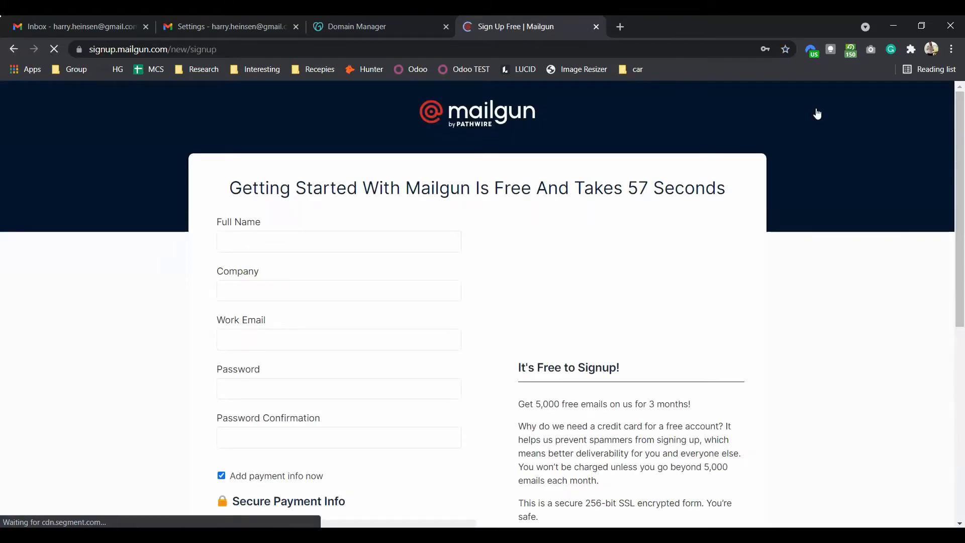
pyautogui.click(715, 170)
pyautogui.click(471, 212)
pyautogui.scroll(-2, 473, 216)
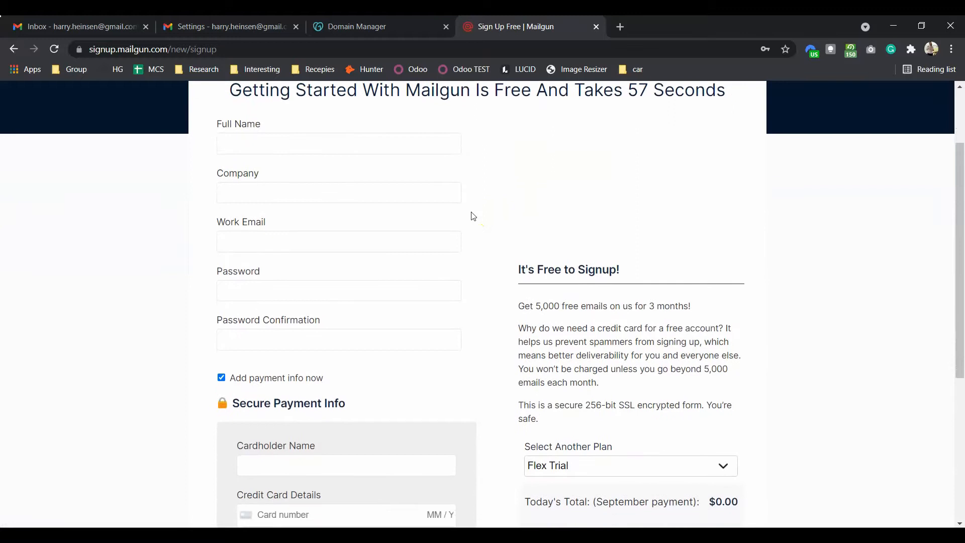
pyautogui.scroll(-3, 474, 216)
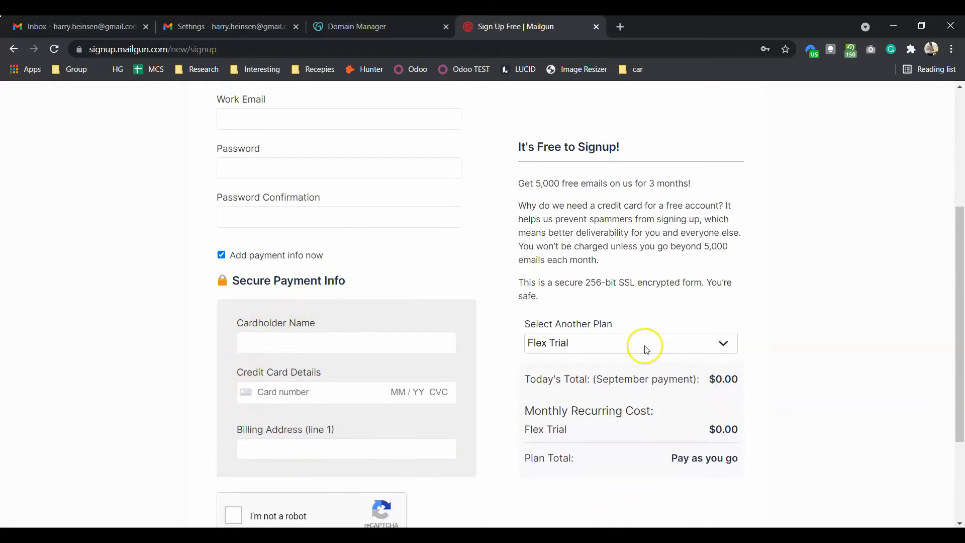
# Step: Check the available plans, keep the Flex Trial plan, and go to the existing-account login
pyautogui.click(585, 344)
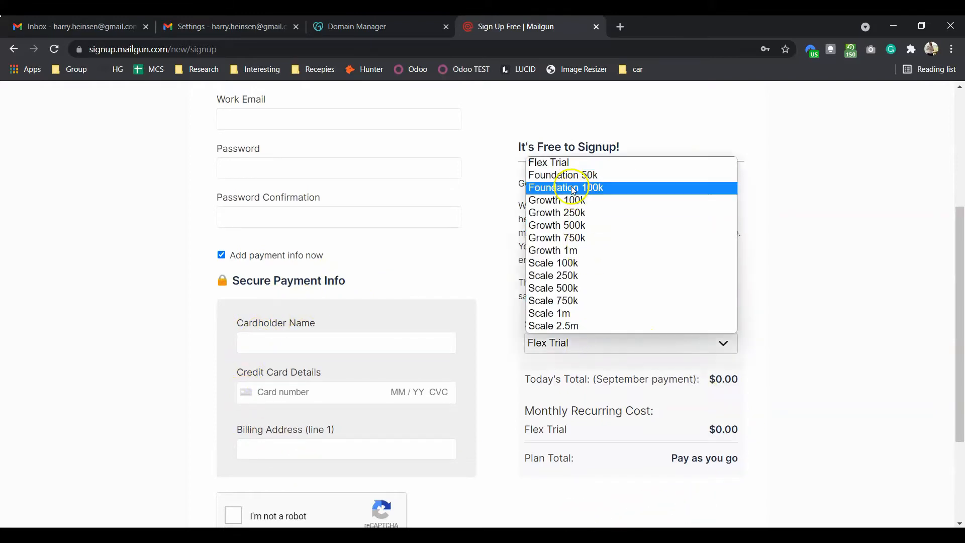
pyautogui.click(569, 163)
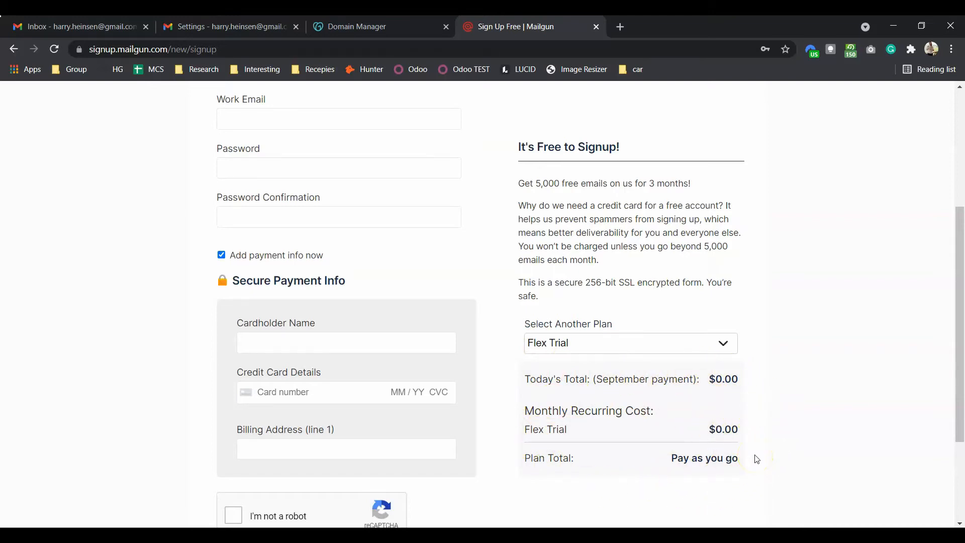
pyautogui.scroll(1, 756, 459)
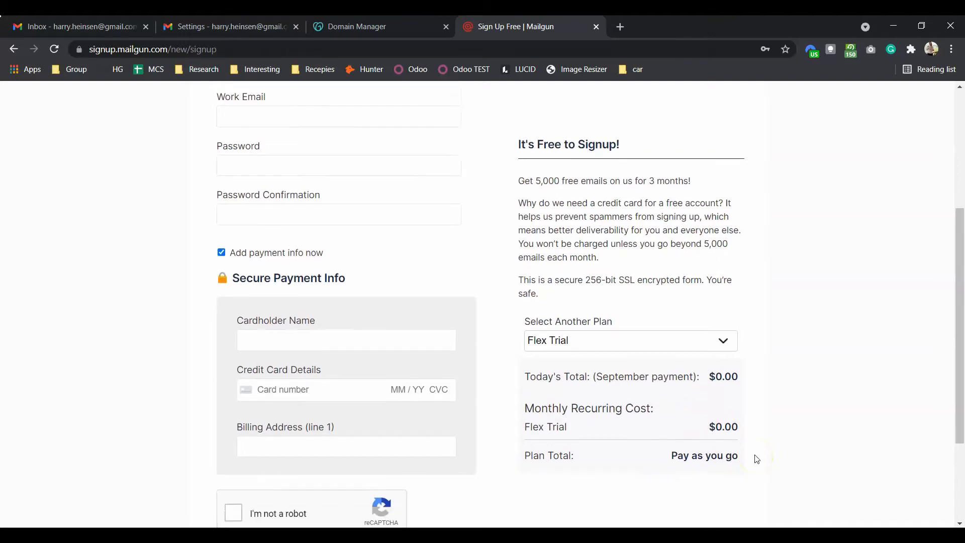
pyautogui.scroll(-1, 756, 459)
pyautogui.scroll(5, 757, 459)
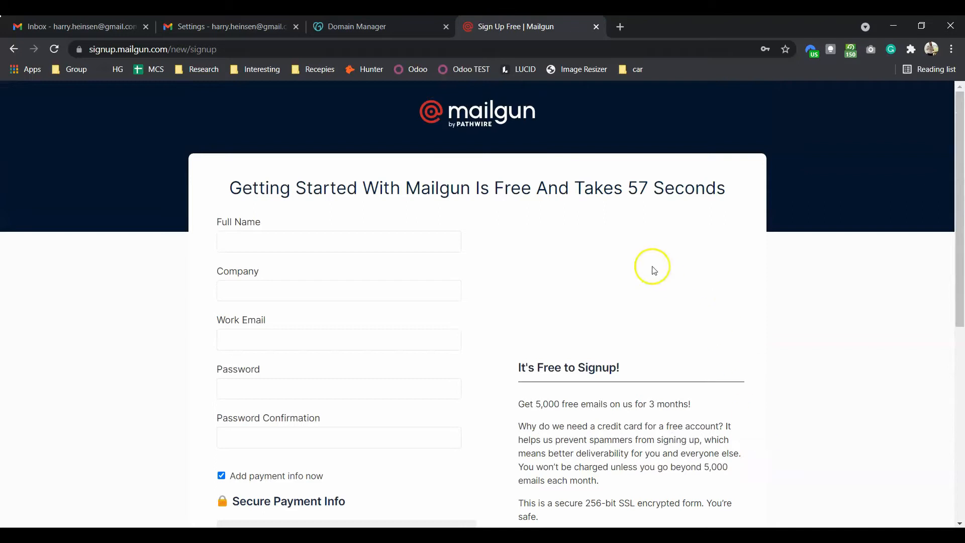
pyautogui.scroll(-7, 506, 190)
pyautogui.scroll(1, 510, 192)
pyautogui.scroll(-1, 510, 192)
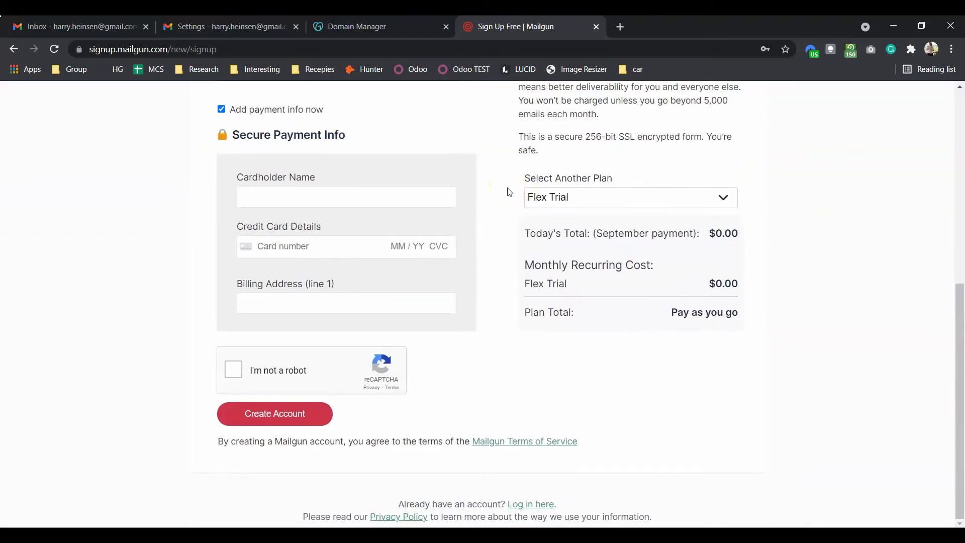
pyautogui.click(525, 504)
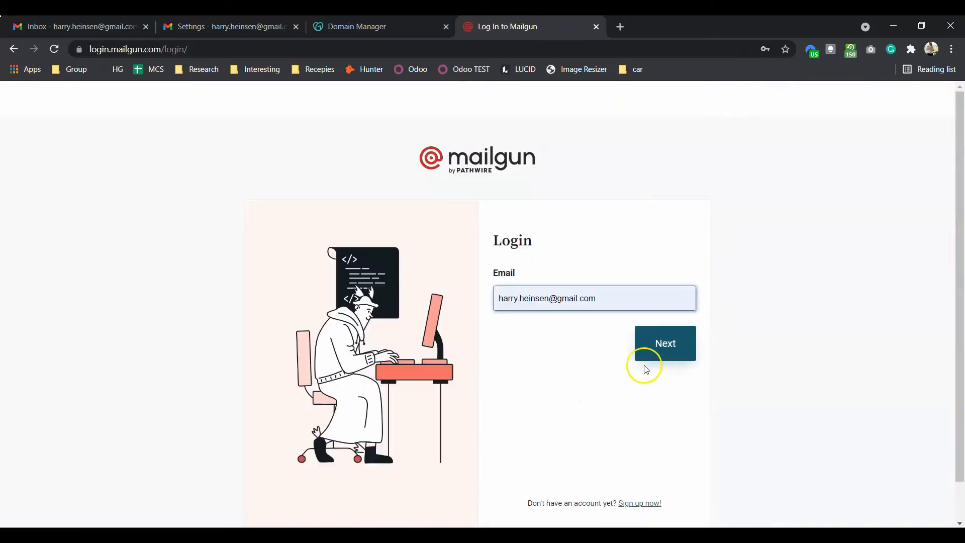
# Step: Log in to Mailgun with the saved credentials and open the Upgrade billing plans page
pyautogui.click(668, 357)
pyautogui.click(662, 403)
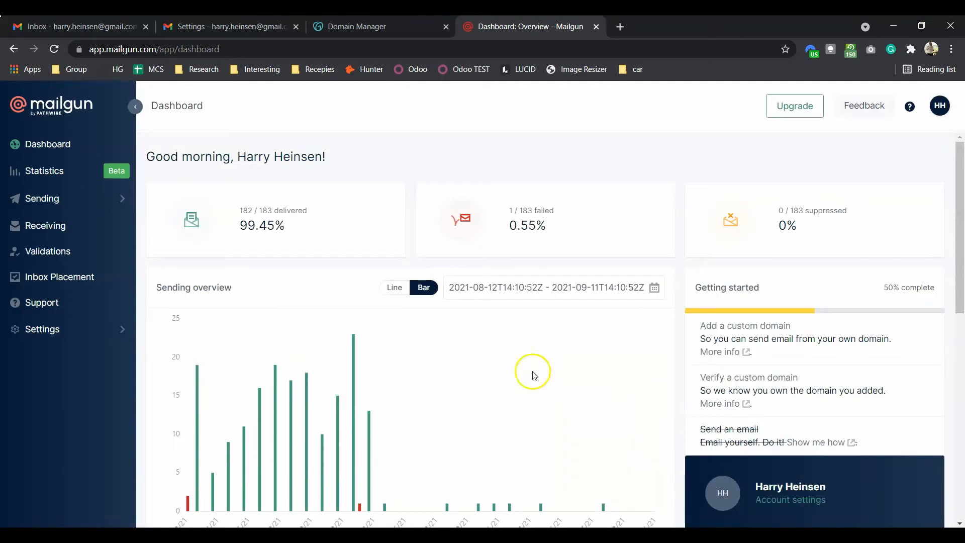
pyautogui.scroll(-1, 310, 313)
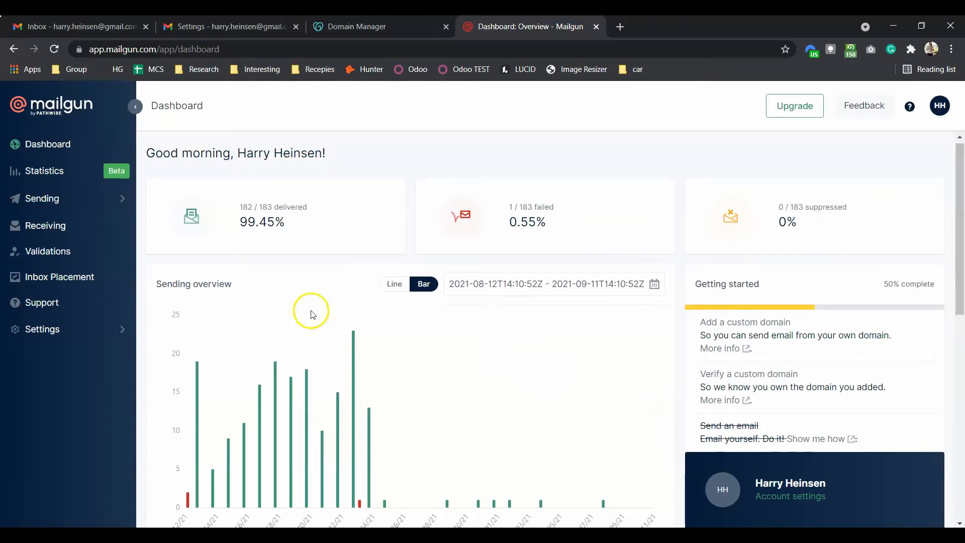
pyautogui.scroll(1, 626, 226)
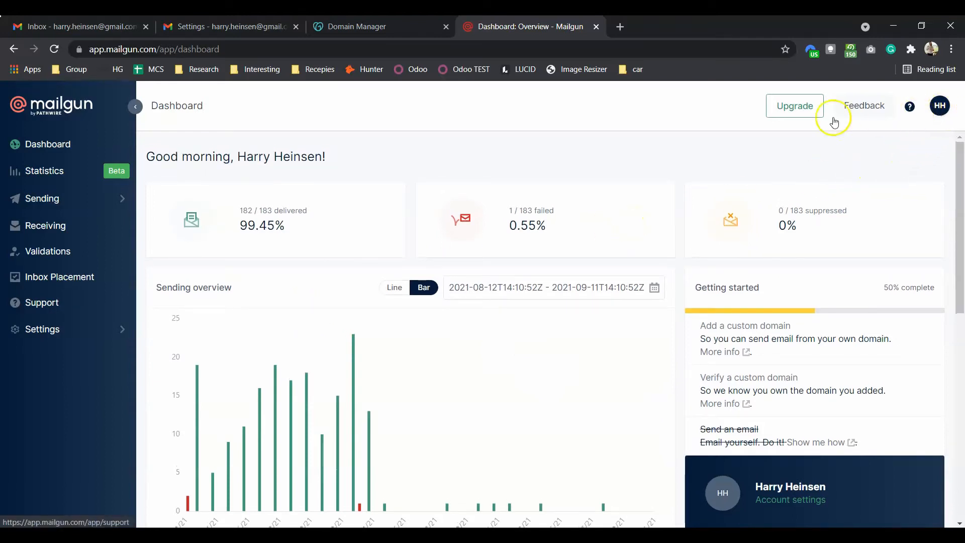
pyautogui.click(799, 111)
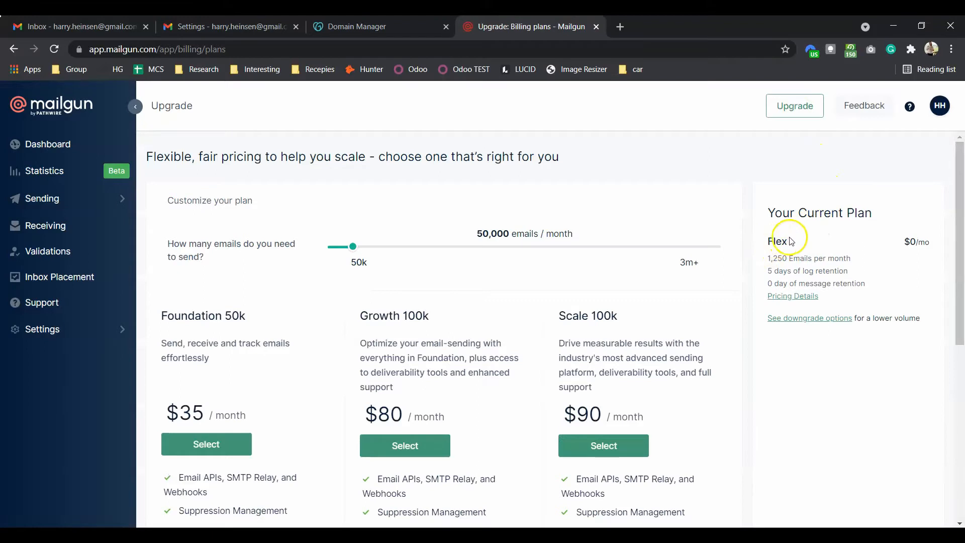
# Step: Review Flex plan details (1,250 free messages, $1.00 overage), close them, and open the dashboard
pyautogui.click(809, 298)
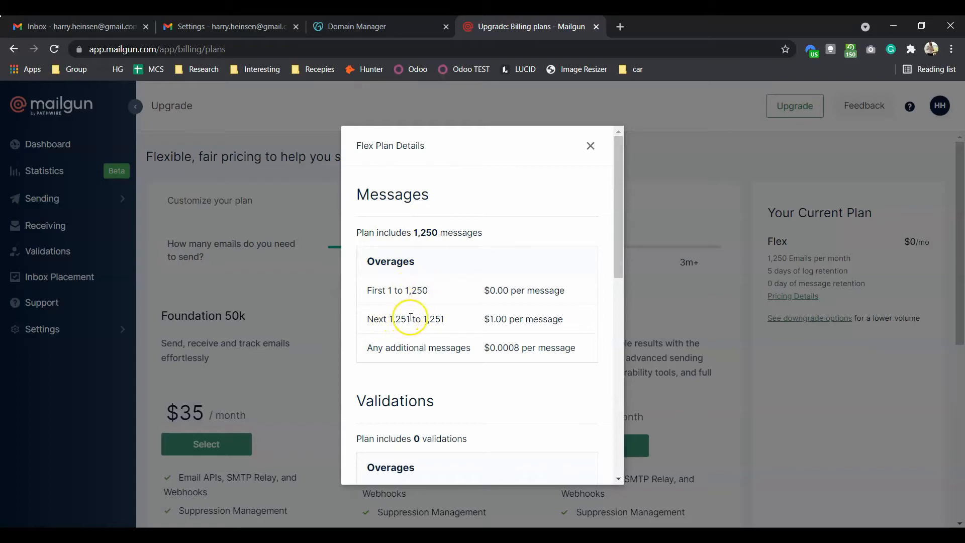
pyautogui.doubleClick(491, 319)
pyautogui.click(491, 348)
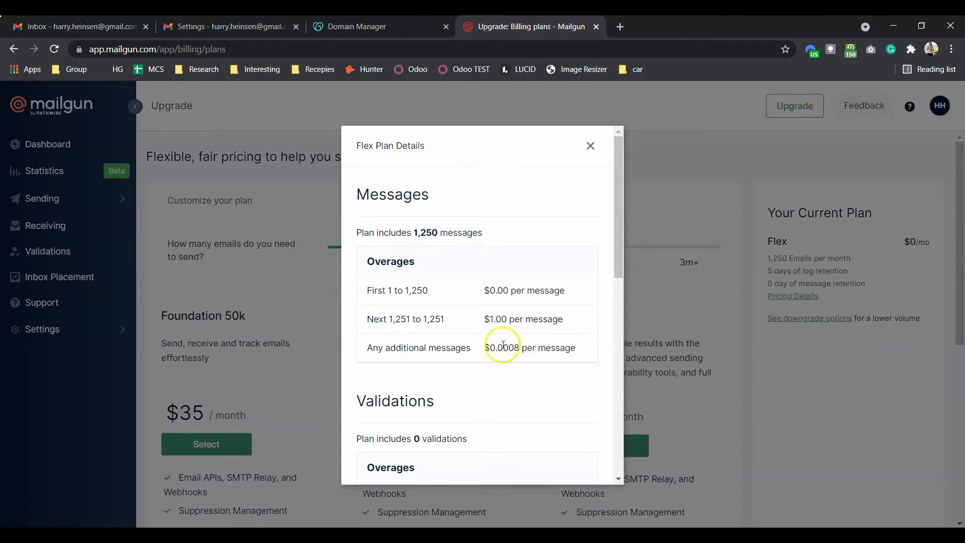
pyautogui.moveTo(428, 291); pyautogui.dragTo(411, 290)
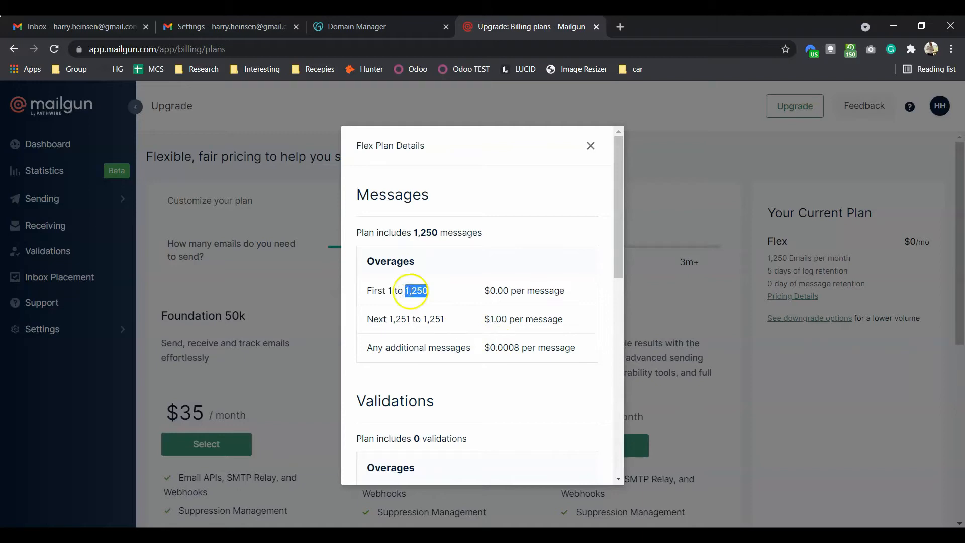
pyautogui.click(457, 302)
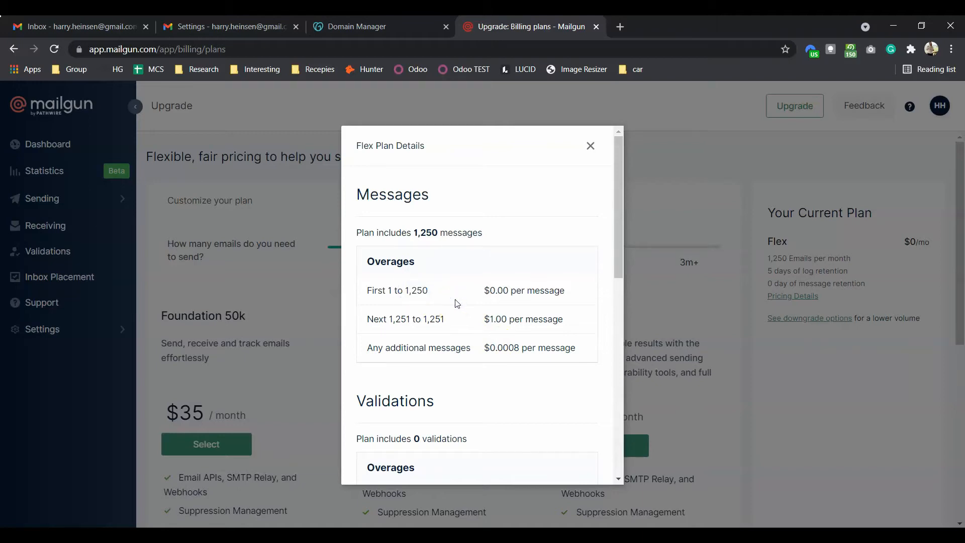
pyautogui.click(506, 353)
pyautogui.click(592, 144)
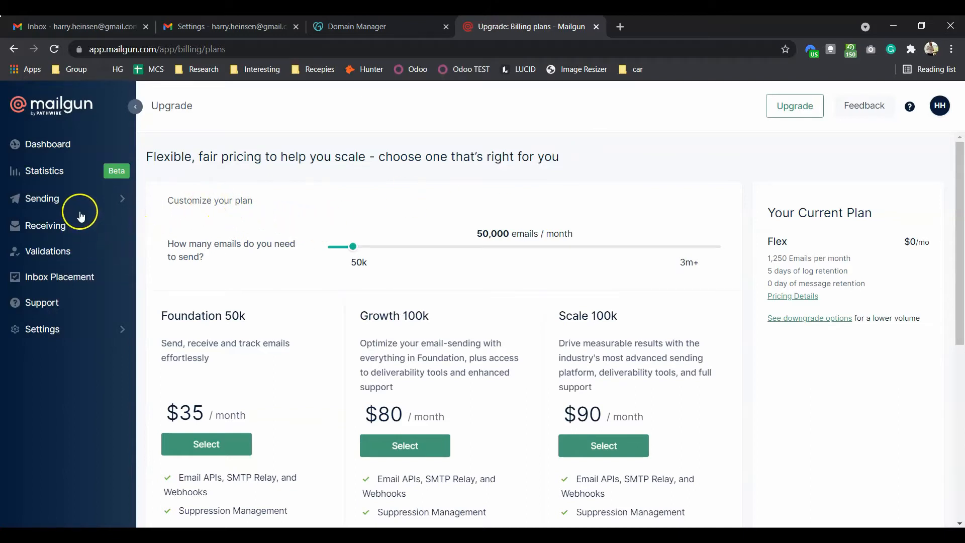
pyautogui.click(64, 145)
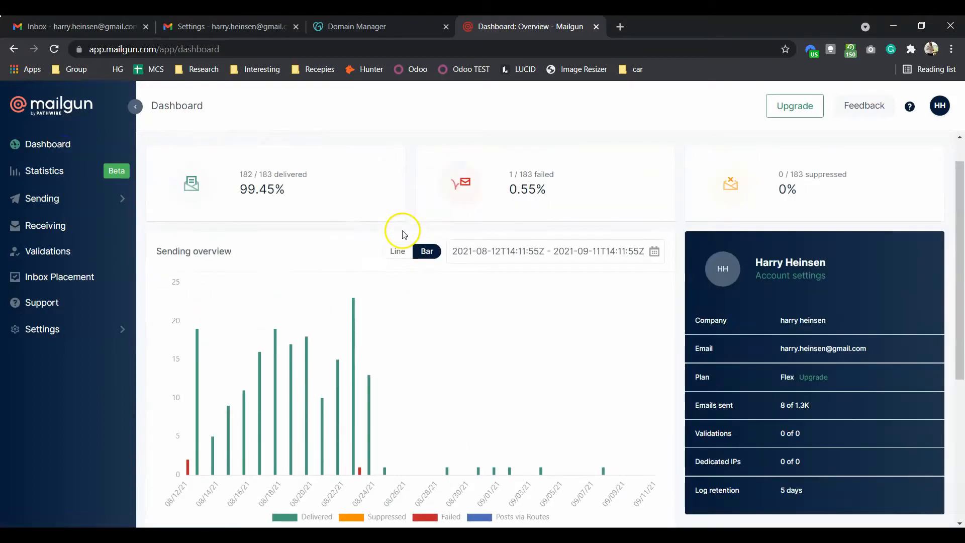
# Step: Scroll through the dashboard's delivery stats and expand the Sending menu
pyautogui.scroll(-2, 402, 234)
pyautogui.scroll(-3, 403, 234)
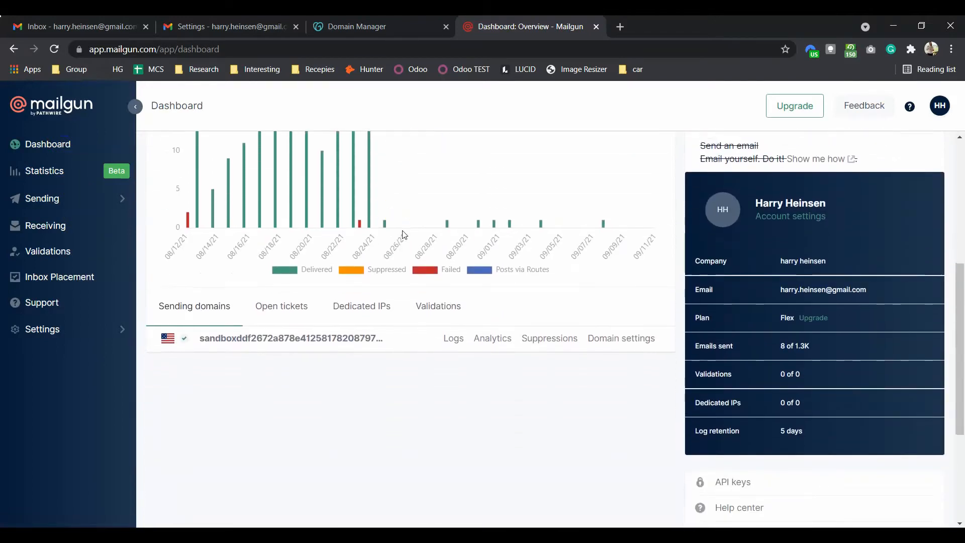
pyautogui.scroll(-3, 403, 234)
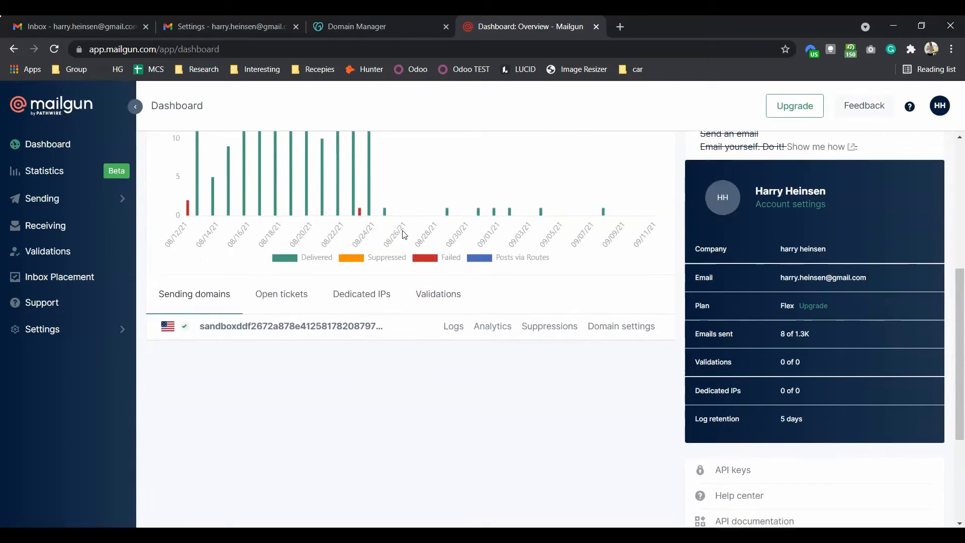
pyautogui.scroll(3, 405, 234)
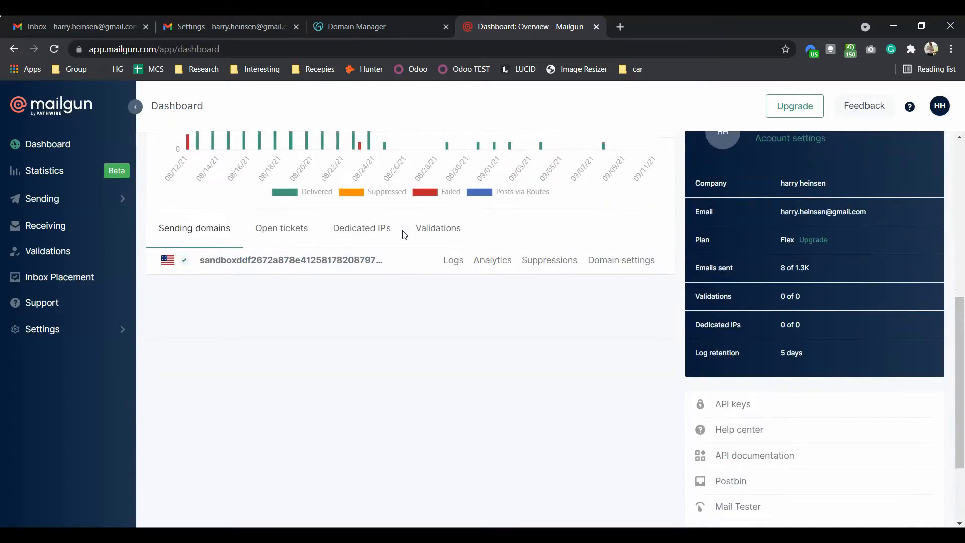
pyautogui.scroll(5, 405, 234)
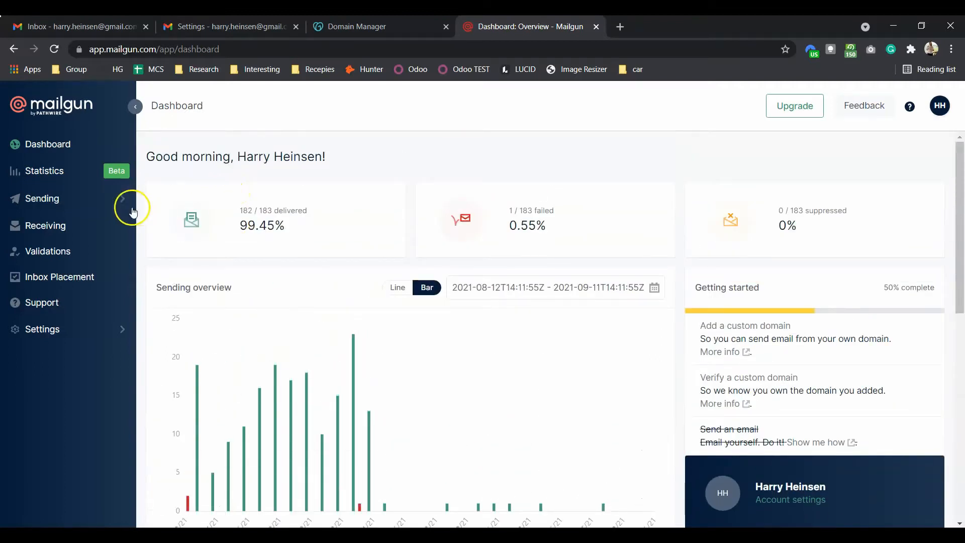
pyautogui.click(103, 202)
# Step: Under Sending > Domains, add the new domain heinsensports.com in the US region
pyautogui.click(59, 247)
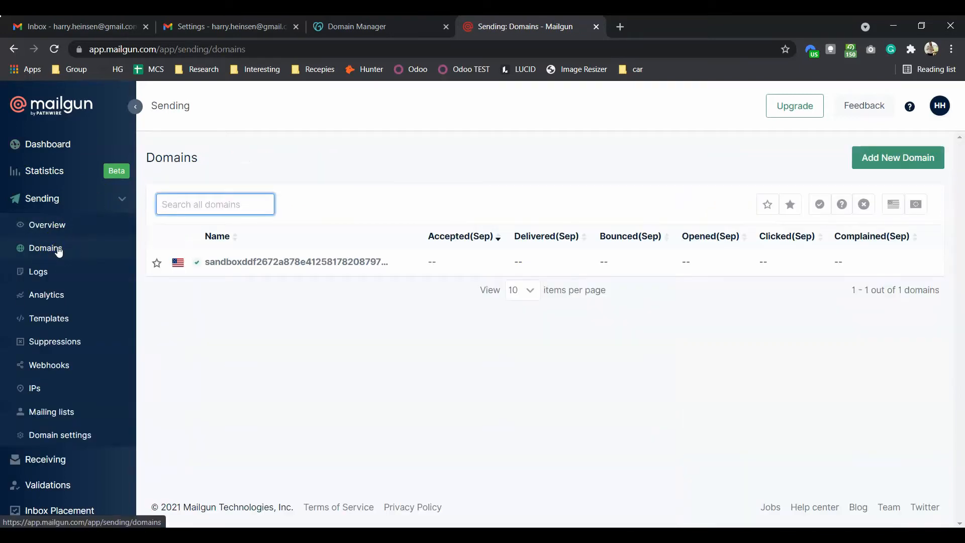
pyautogui.click(897, 160)
pyautogui.click(374, 233)
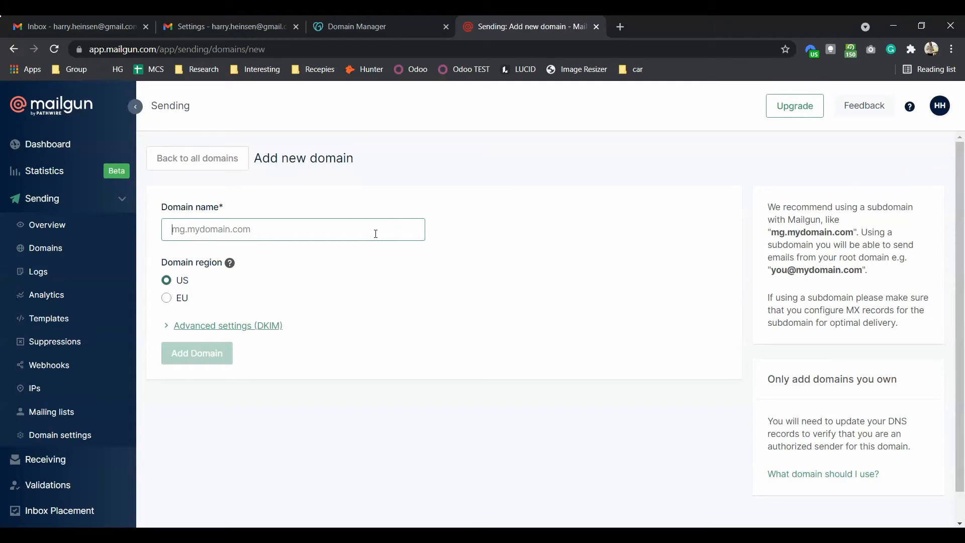
pyautogui.write('heinse')
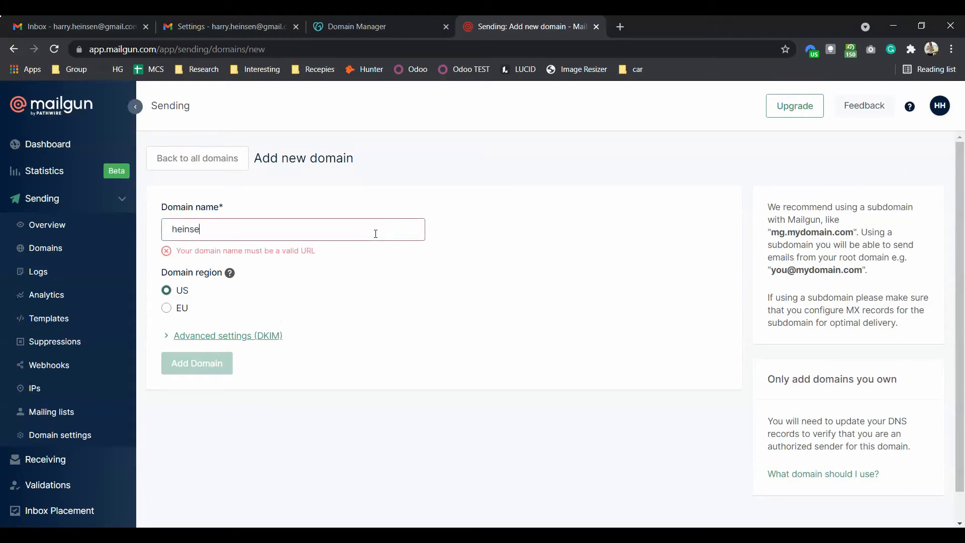
pyautogui.write('nsports.com')
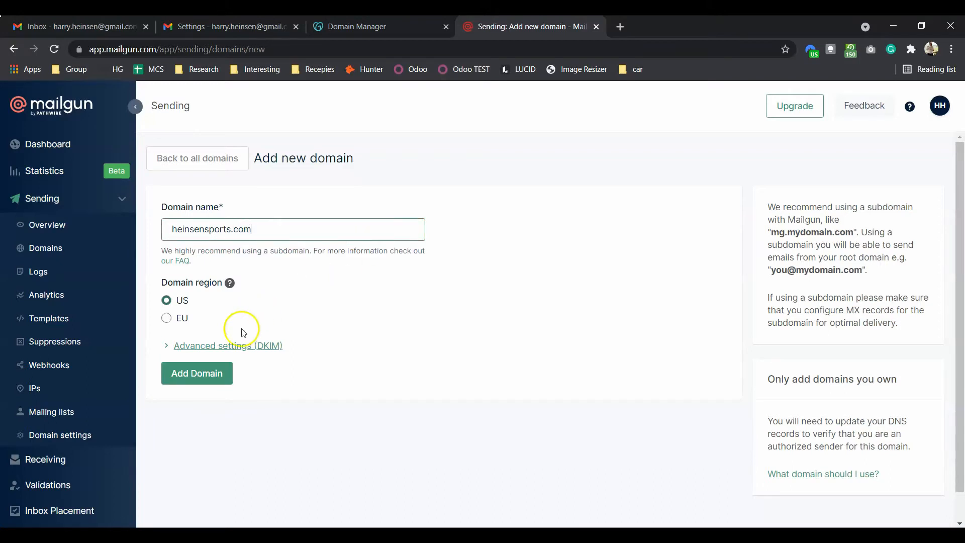
pyautogui.click(219, 372)
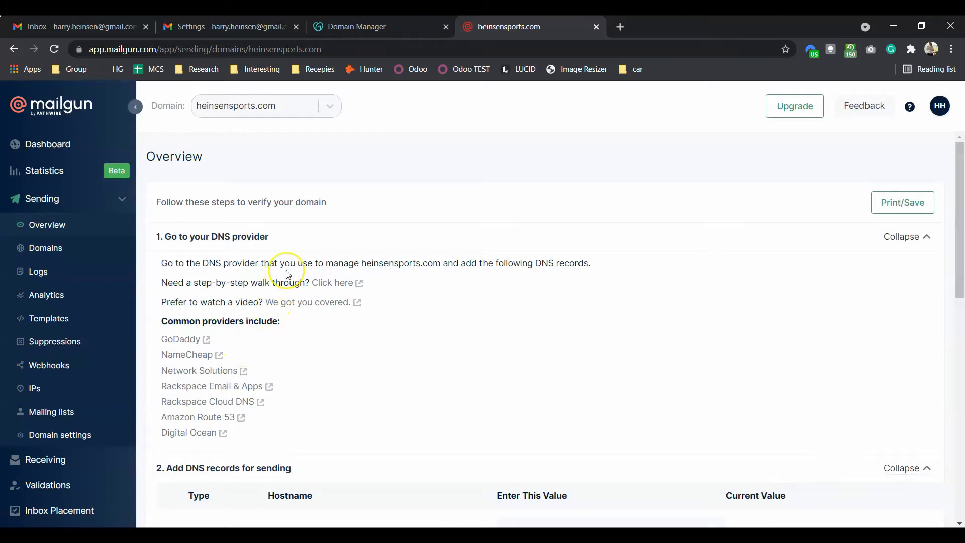
# Step: Scroll the 'Add DNS records for sending' table: SPF found, domainkey TXT and both MX missing
pyautogui.scroll(-1, 286, 274)
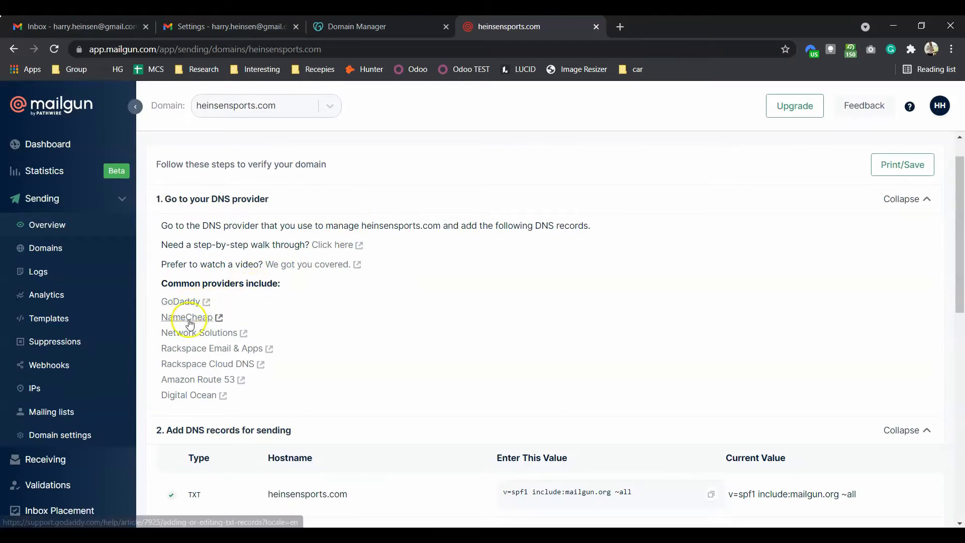
pyautogui.scroll(-2, 194, 369)
pyautogui.scroll(-4, 194, 369)
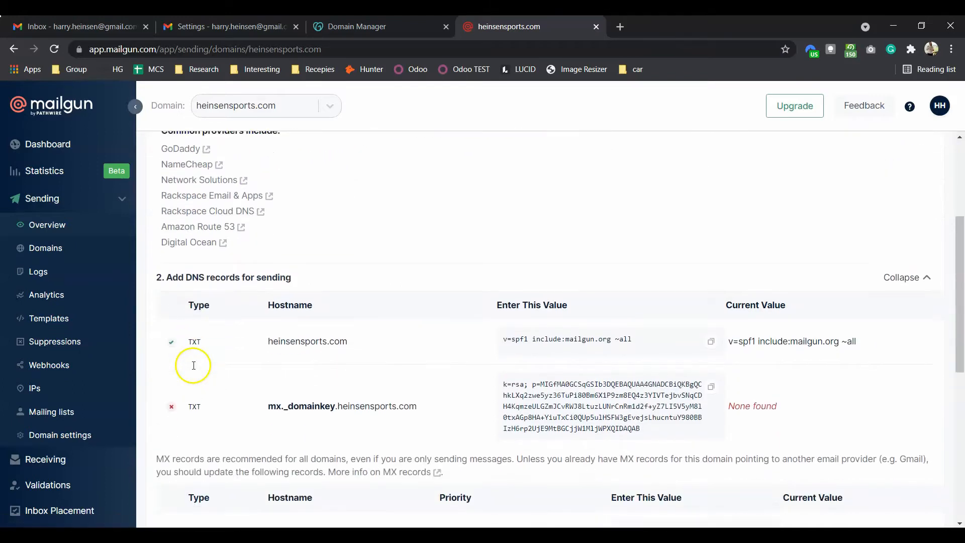
pyautogui.scroll(-1, 194, 369)
pyautogui.scroll(2, 195, 369)
pyautogui.scroll(-2, 194, 369)
pyautogui.scroll(-2, 195, 369)
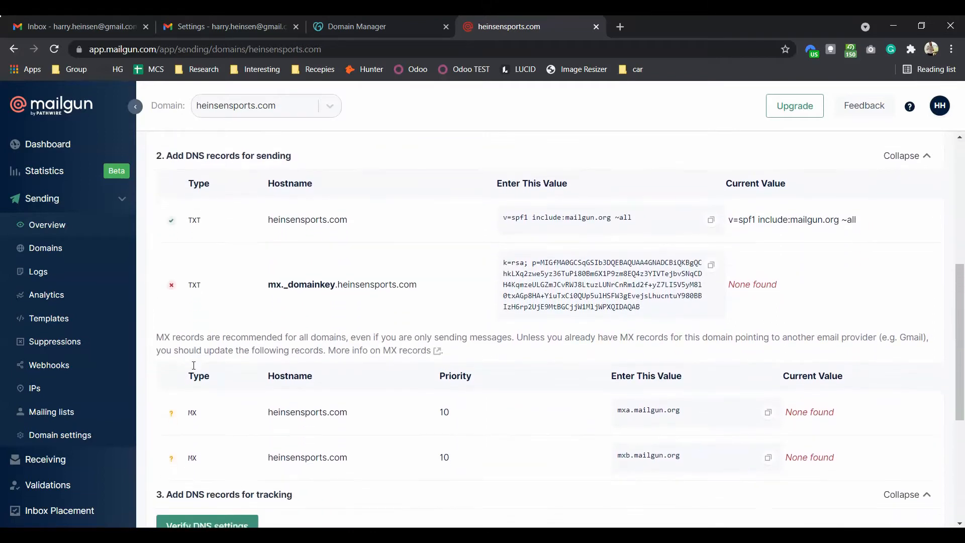
pyautogui.scroll(2, 193, 366)
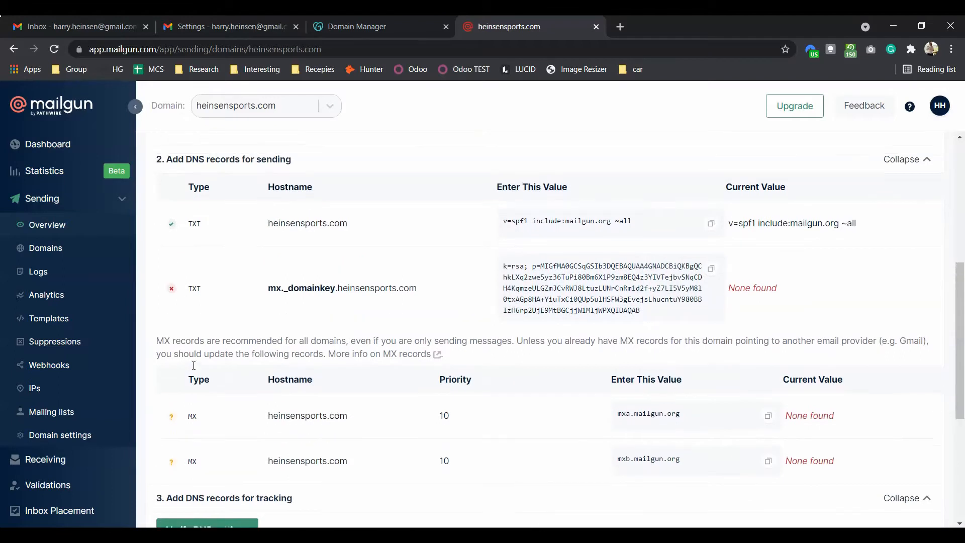
pyautogui.scroll(-1, 193, 366)
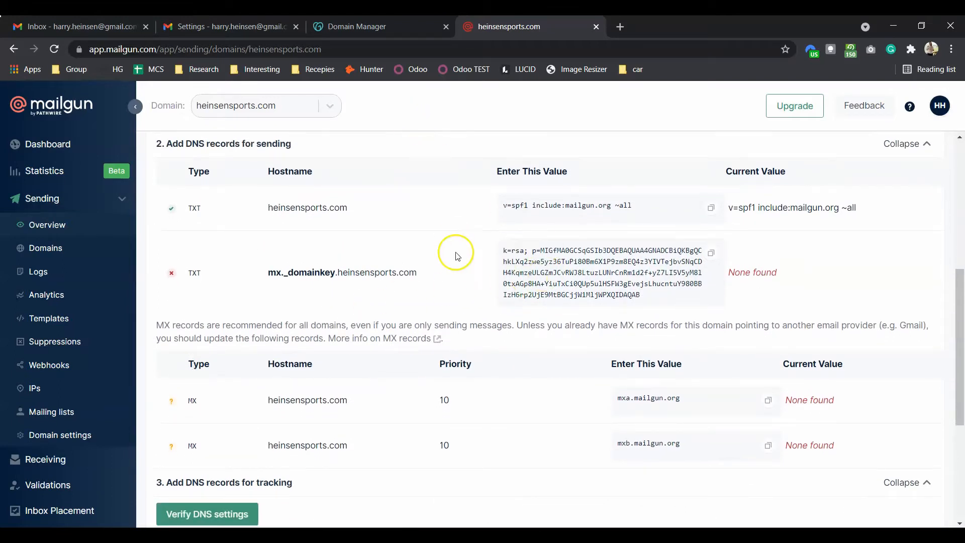
pyautogui.scroll(-1, 456, 251)
pyautogui.scroll(2, 457, 252)
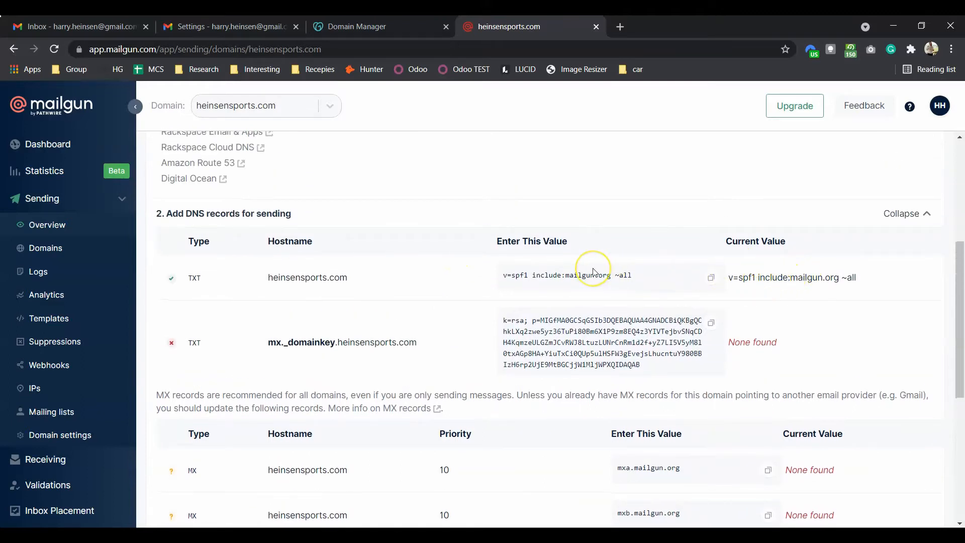
pyautogui.scroll(-2, 594, 272)
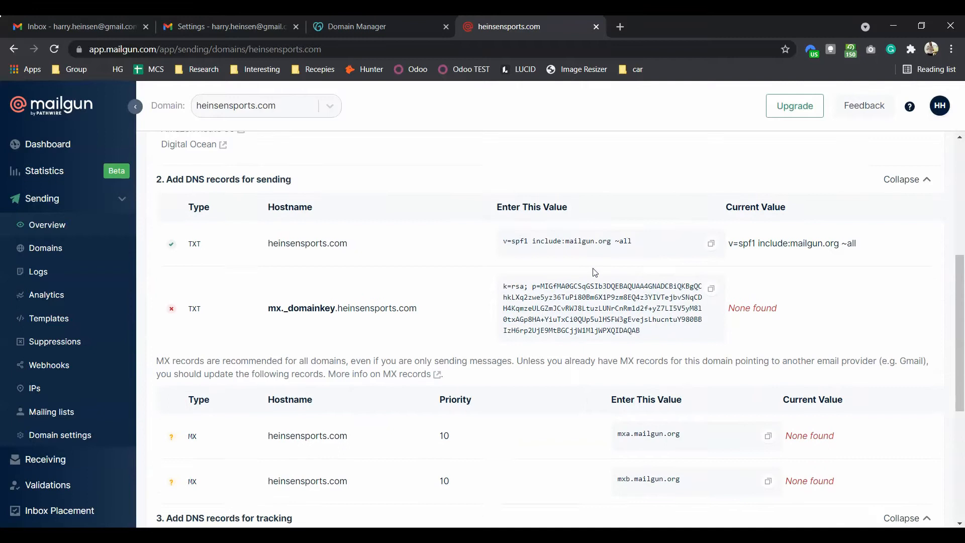
# Step: Copy Mailgun's SPF value and open GoDaddy's existing SPF TXT record for editing
pyautogui.click(337, 27)
pyautogui.click(515, 34)
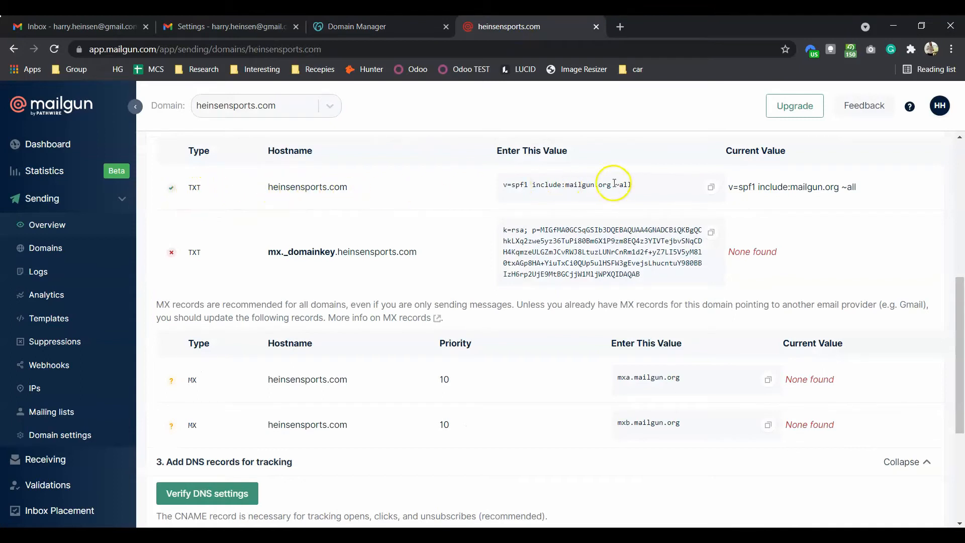
pyautogui.click(710, 188)
pyautogui.click(411, 29)
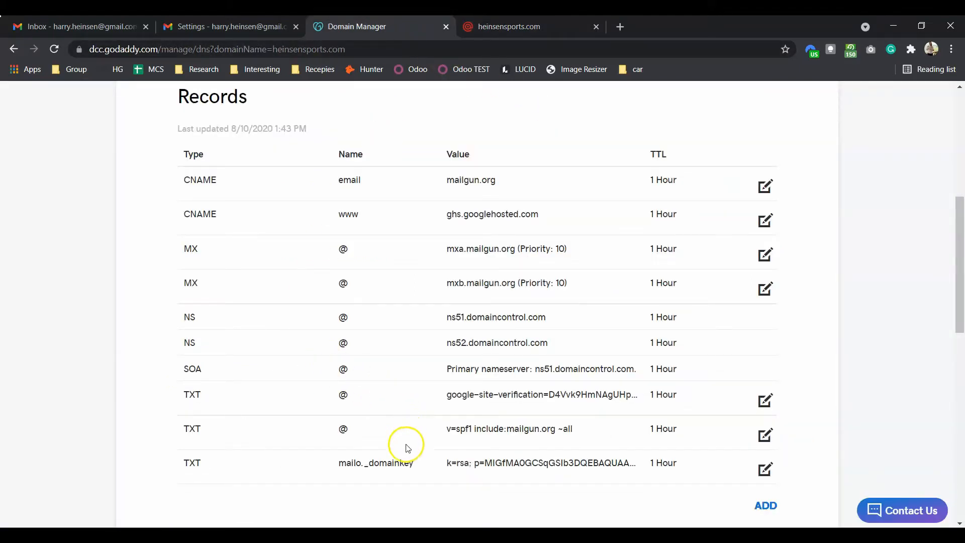
pyautogui.scroll(1, 401, 474)
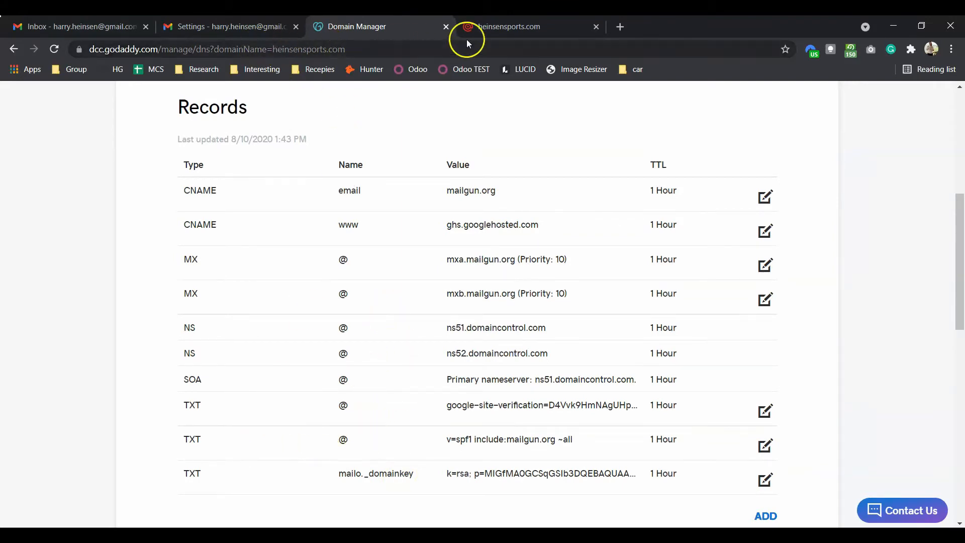
pyautogui.click(503, 33)
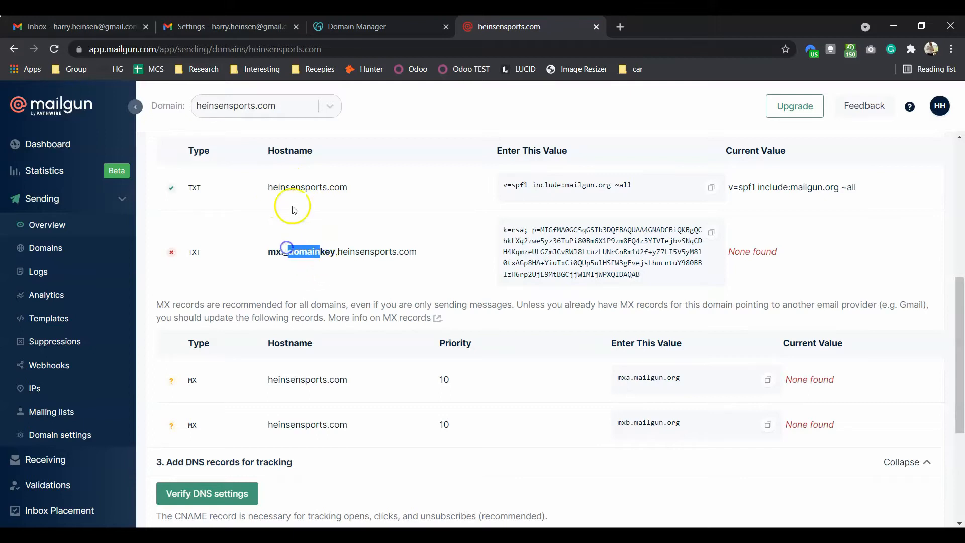
pyautogui.click(409, 36)
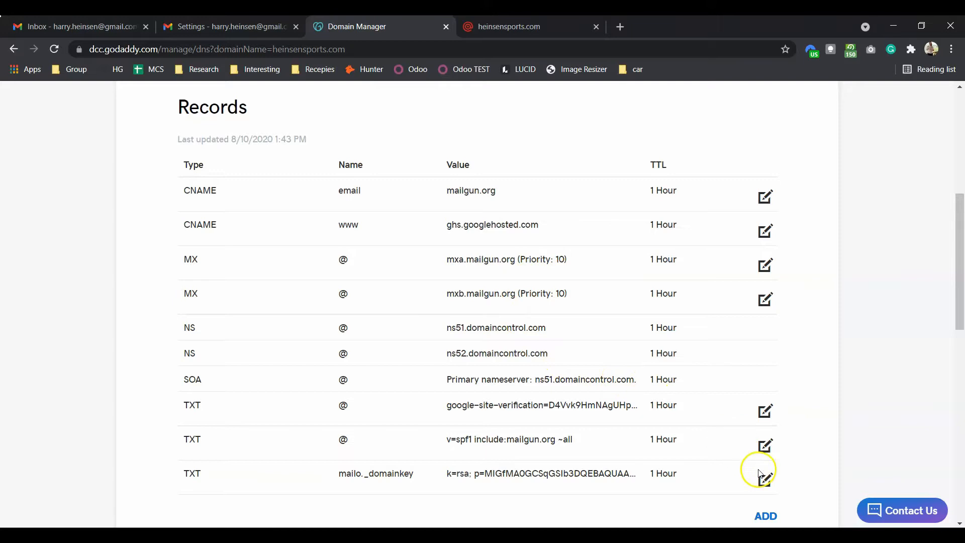
pyautogui.scroll(-2, 711, 448)
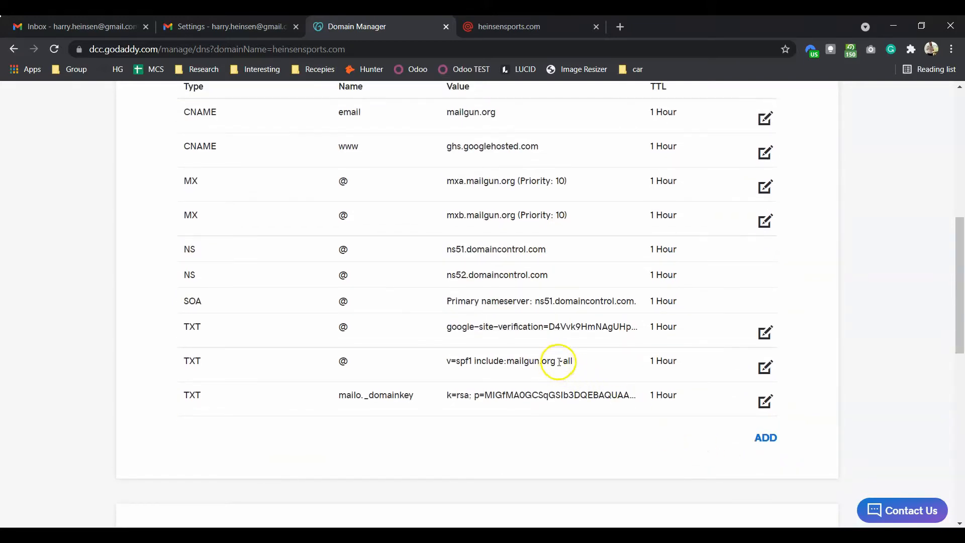
pyautogui.click(770, 371)
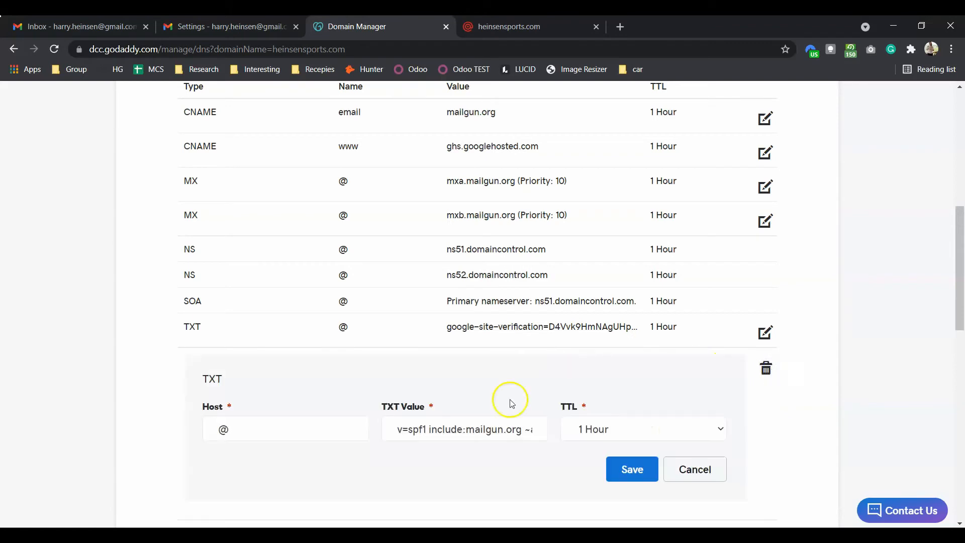
pyautogui.click(691, 467)
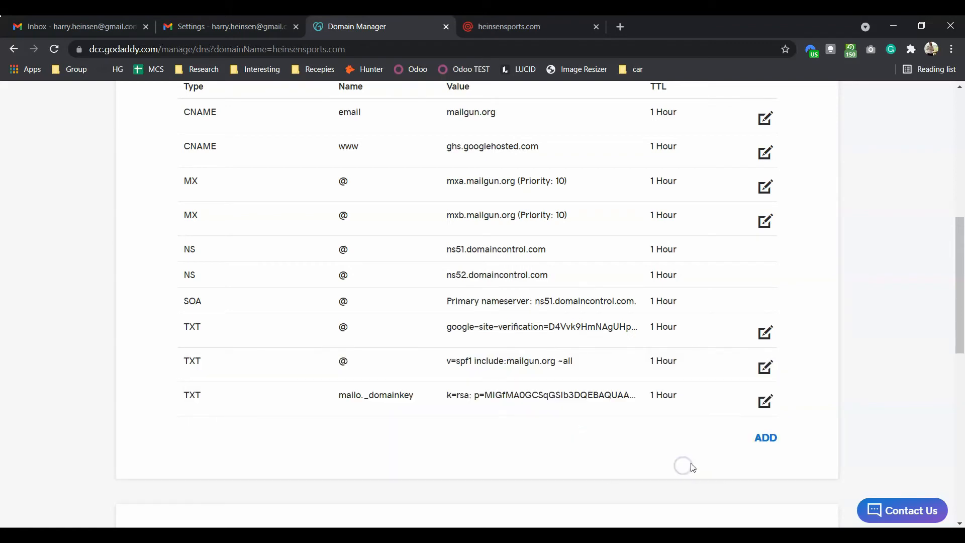
pyautogui.click(766, 438)
pyautogui.click(332, 472)
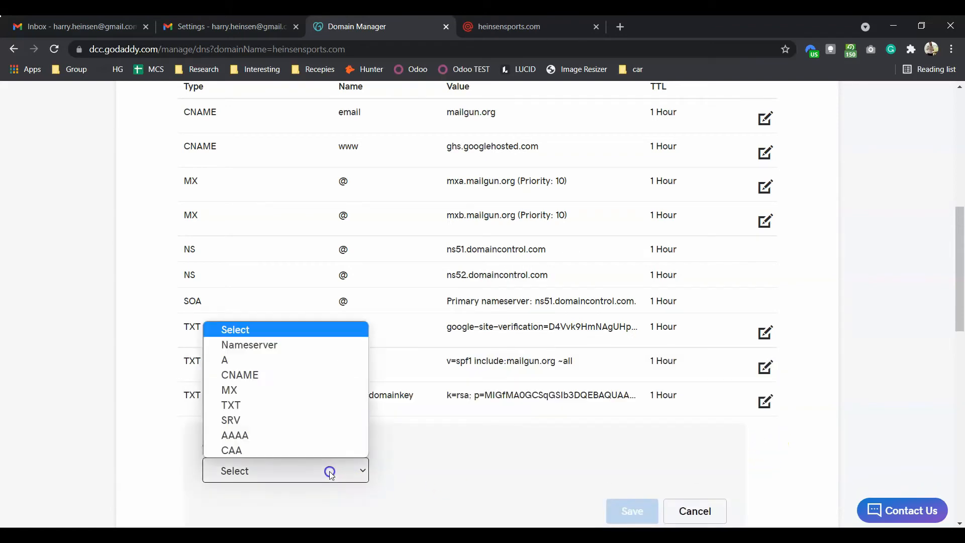
pyautogui.click(307, 404)
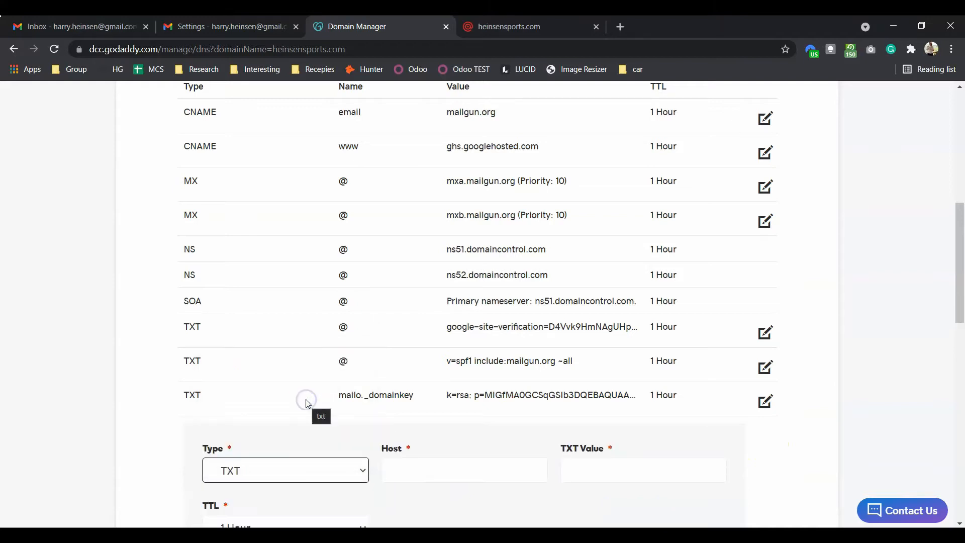
pyautogui.click(403, 396)
pyautogui.write('@')
pyautogui.press('Tab')
pyautogui.hotkey('ctrl', 'v')
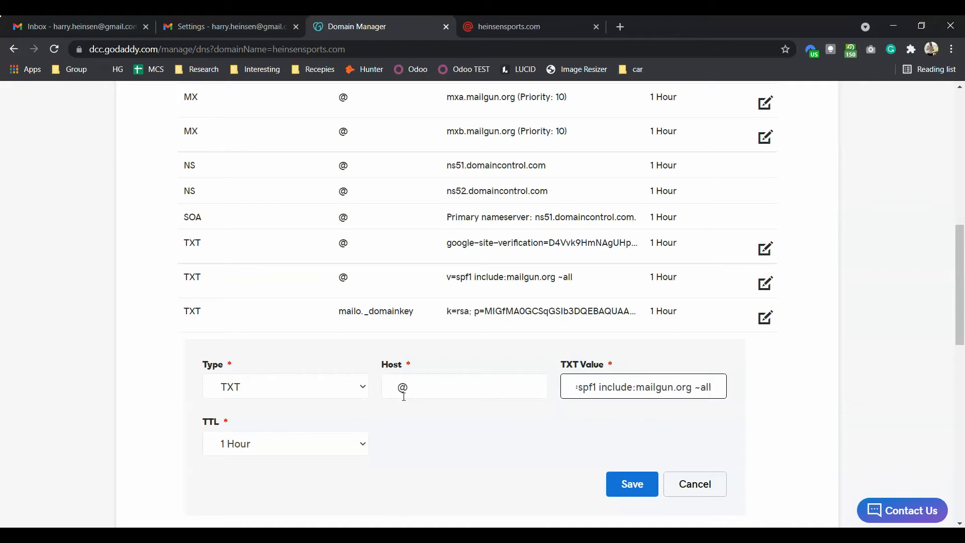
pyautogui.click(697, 485)
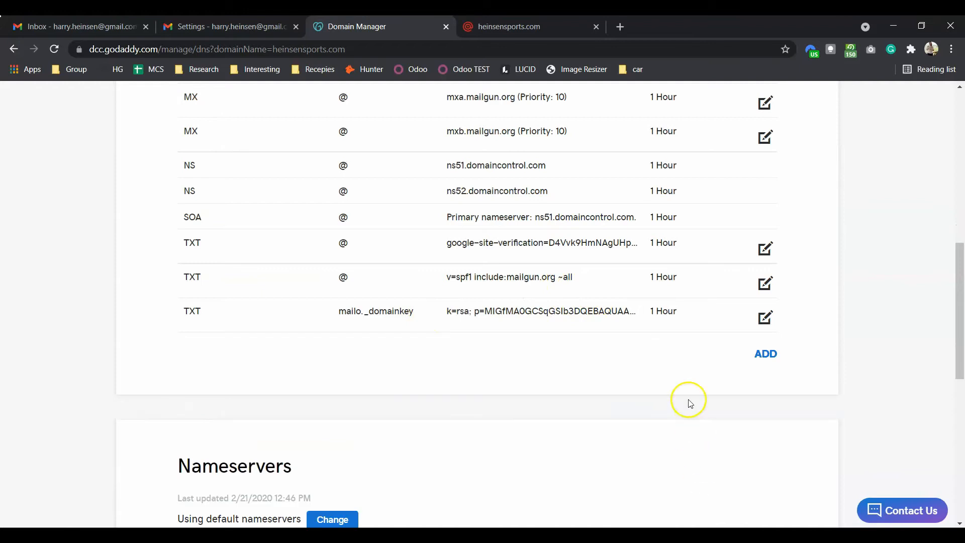
pyautogui.scroll(2, 689, 401)
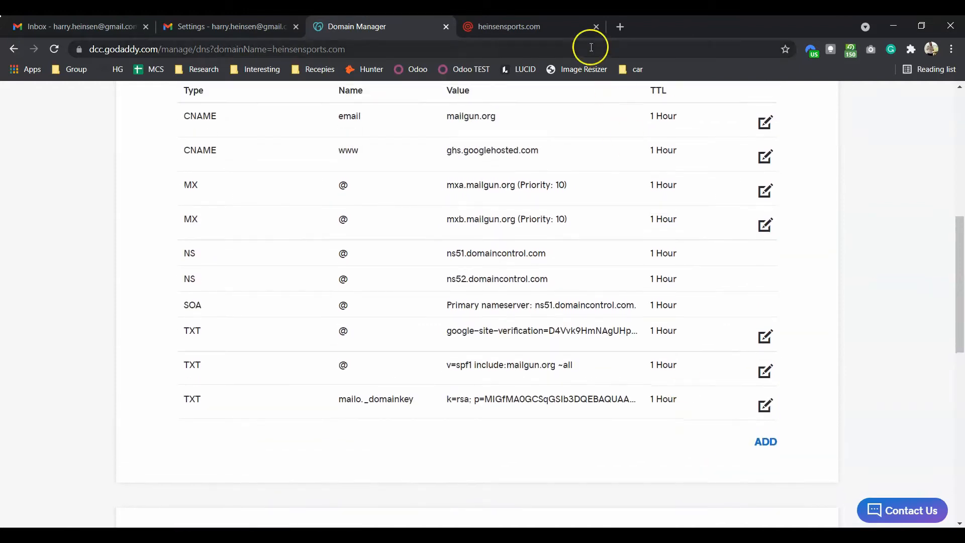
pyautogui.click(560, 34)
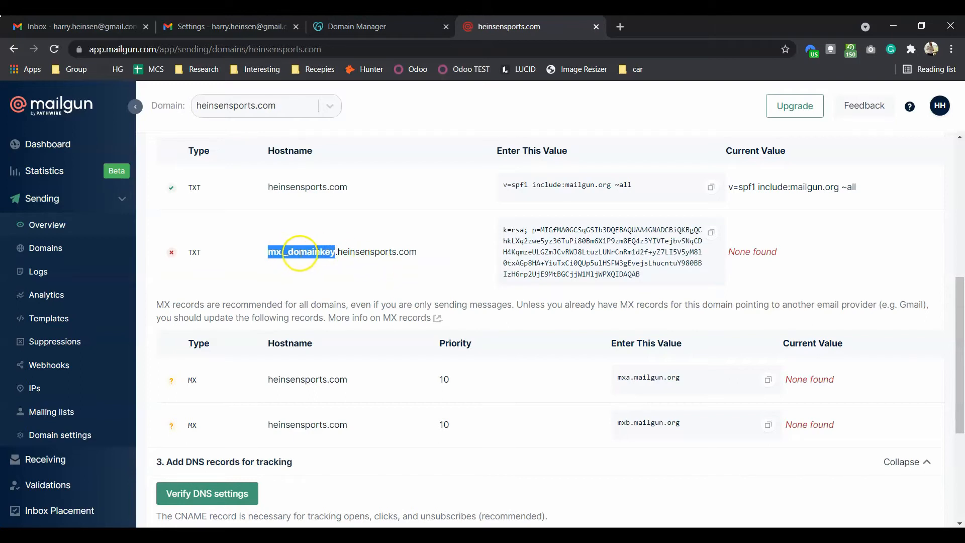
# Step: Edit GoDaddy's mailo._domainkey TXT record, changing its host to mx._domainkey
pyautogui.click(389, 20)
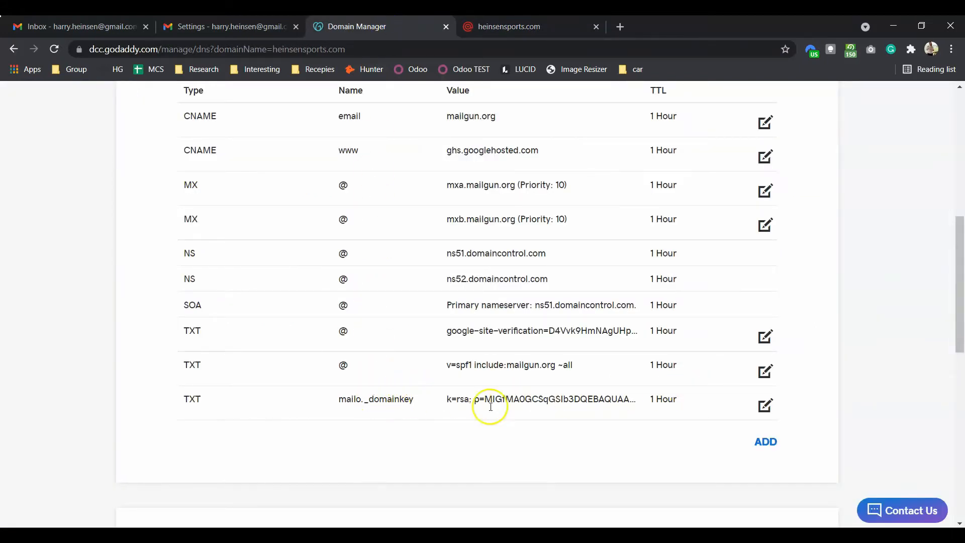
pyautogui.click(765, 405)
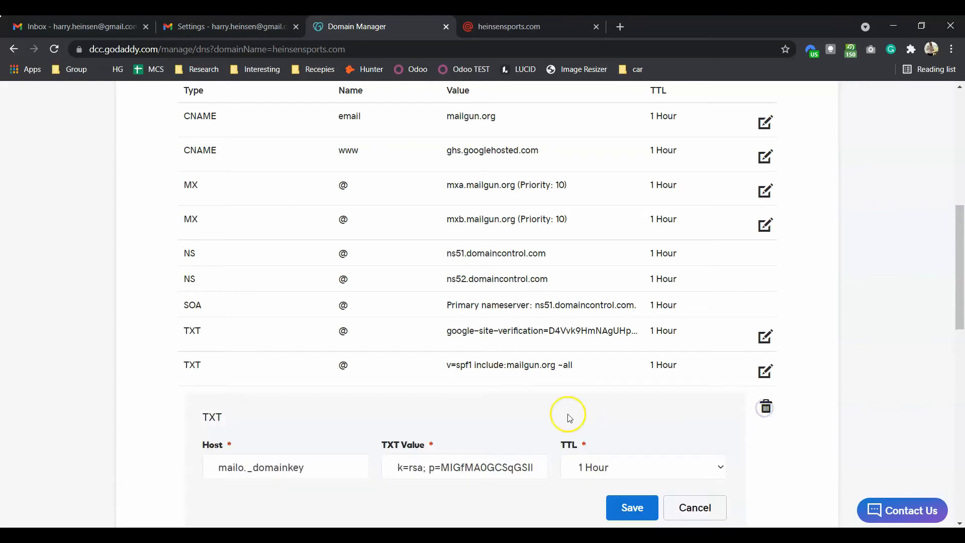
pyautogui.click(290, 467)
pyautogui.tripleClick(290, 467)
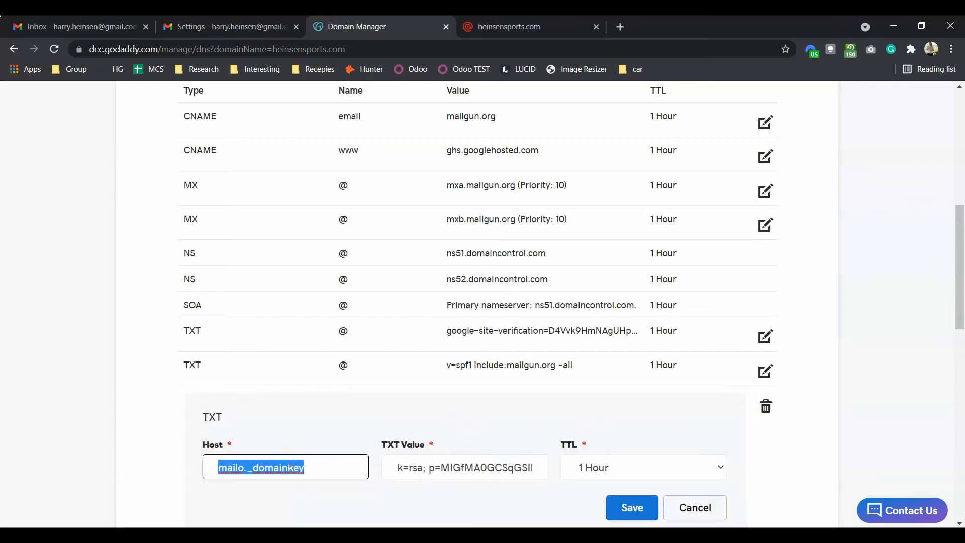
pyautogui.write('mx._domainkey')
pyautogui.click(400, 498)
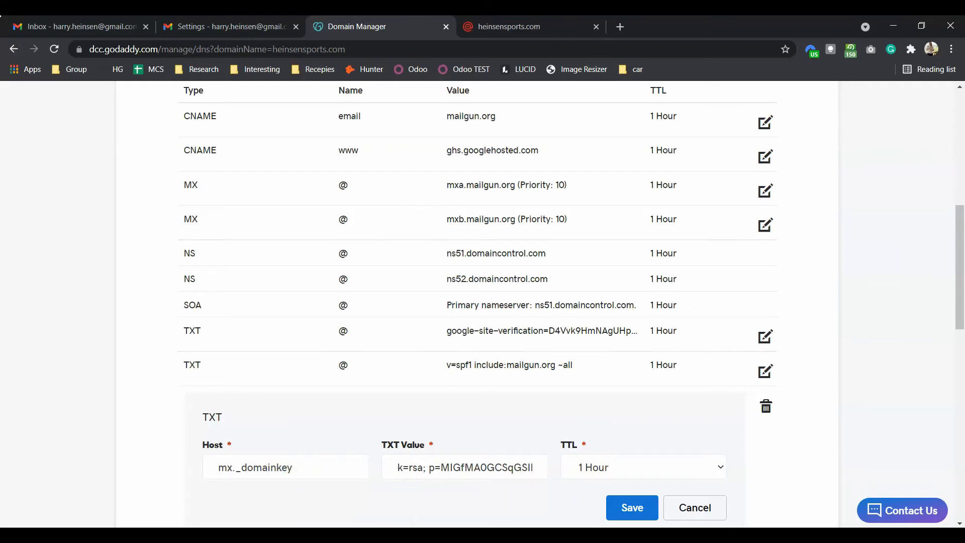
# Step: Paste Mailgun's k=rsa DKIM key into the record's TXT value and save it
pyautogui.click(486, 25)
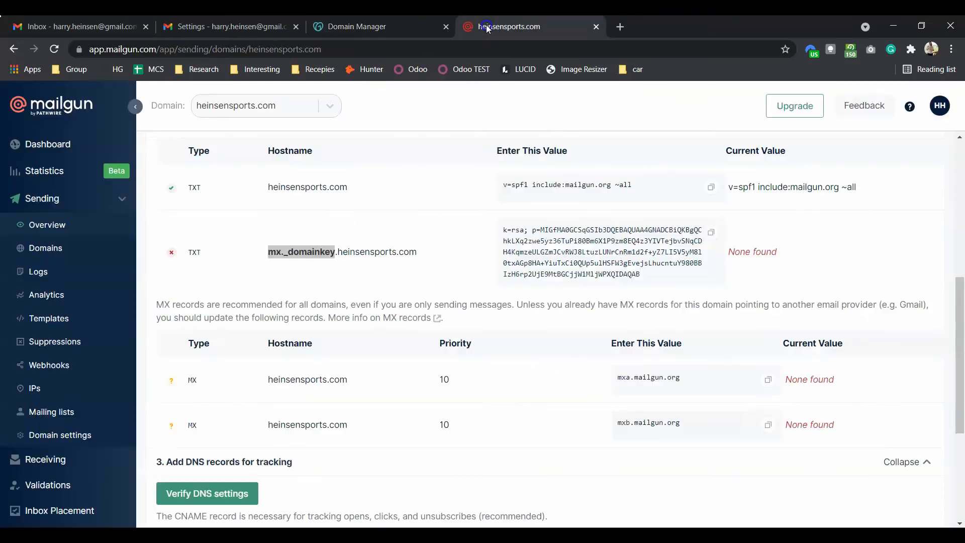
pyautogui.click(712, 233)
pyautogui.click(711, 233)
pyautogui.click(357, 26)
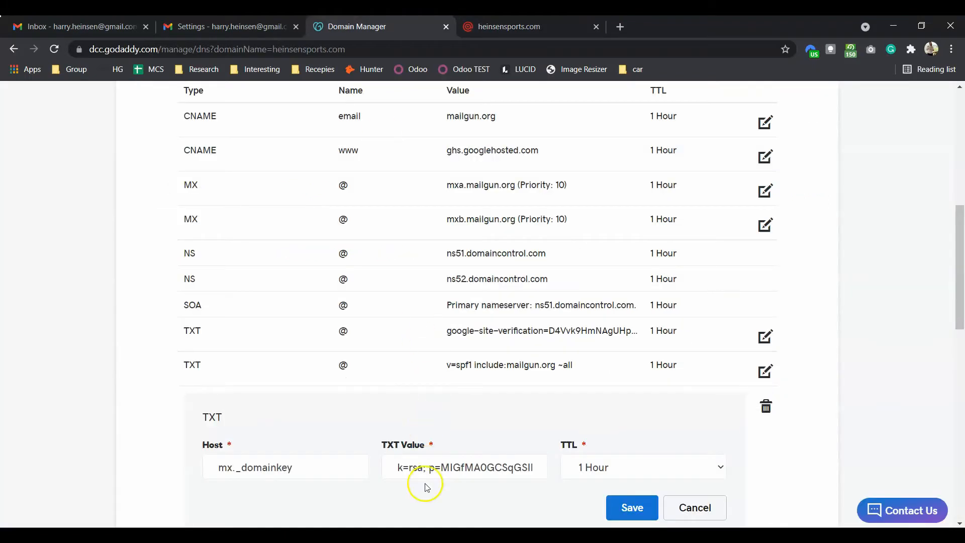
pyautogui.click(430, 469)
pyautogui.hotkey('ctrl', 'a')
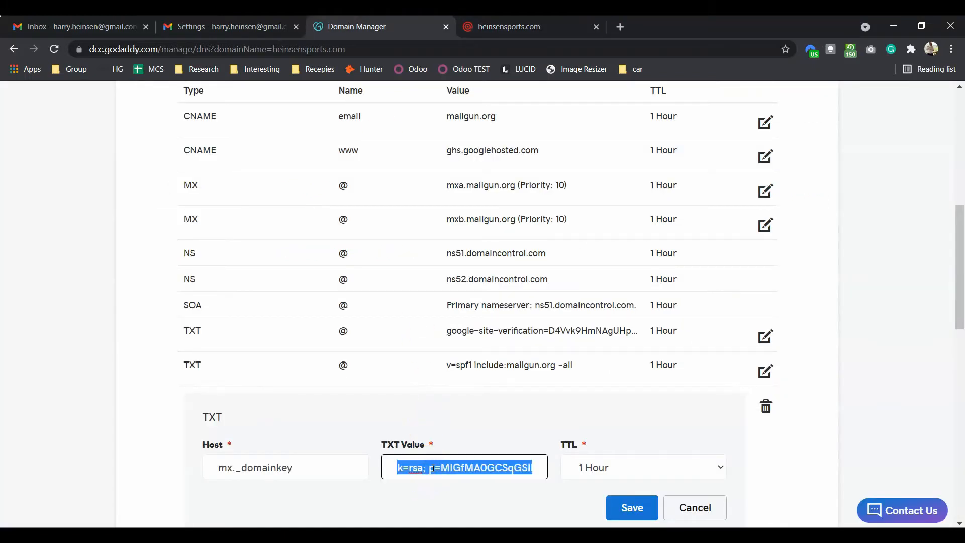
pyautogui.hotkey('ctrl', 'v')
pyautogui.click(632, 506)
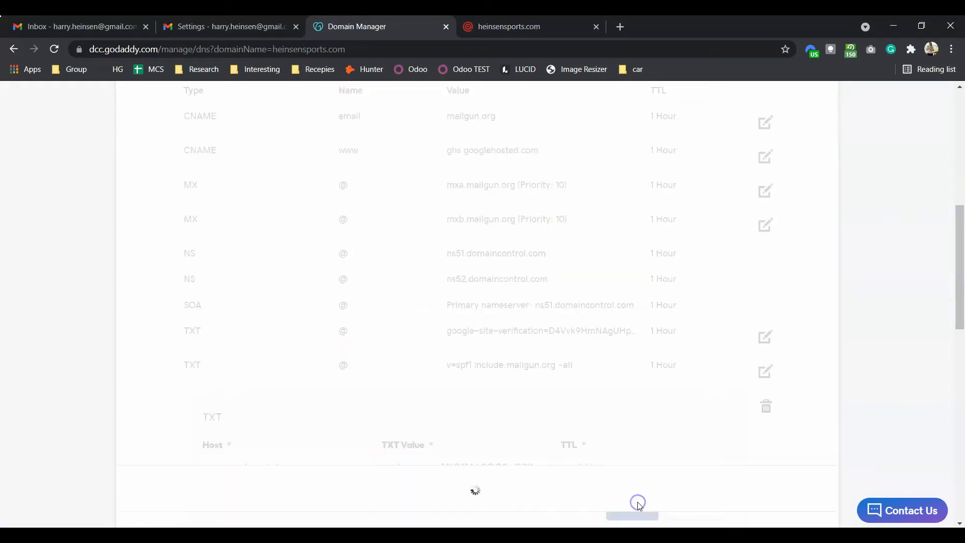
pyautogui.click(486, 29)
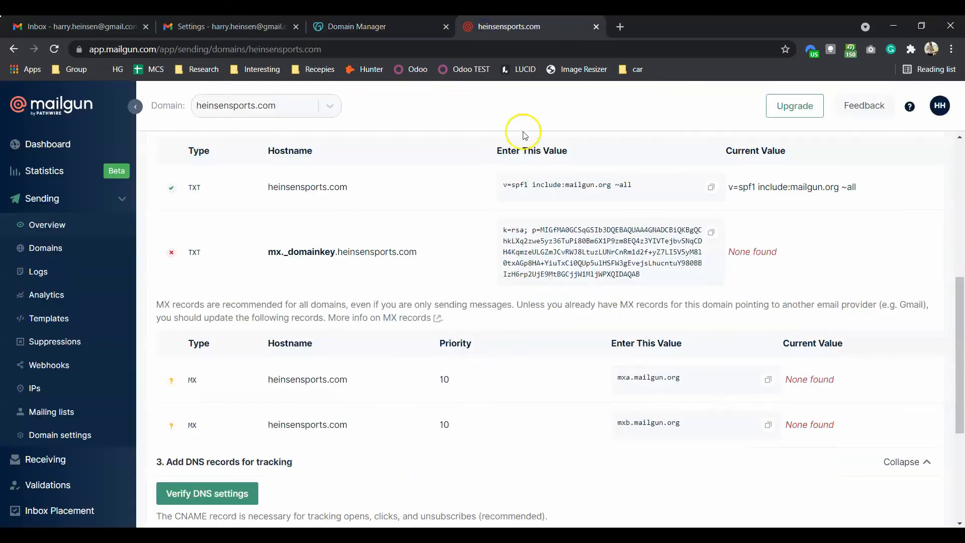
# Step: Run Mailgun's Verify DNS settings check for heinsensports.com
pyautogui.scroll(-2, 541, 238)
pyautogui.scroll(-2, 540, 238)
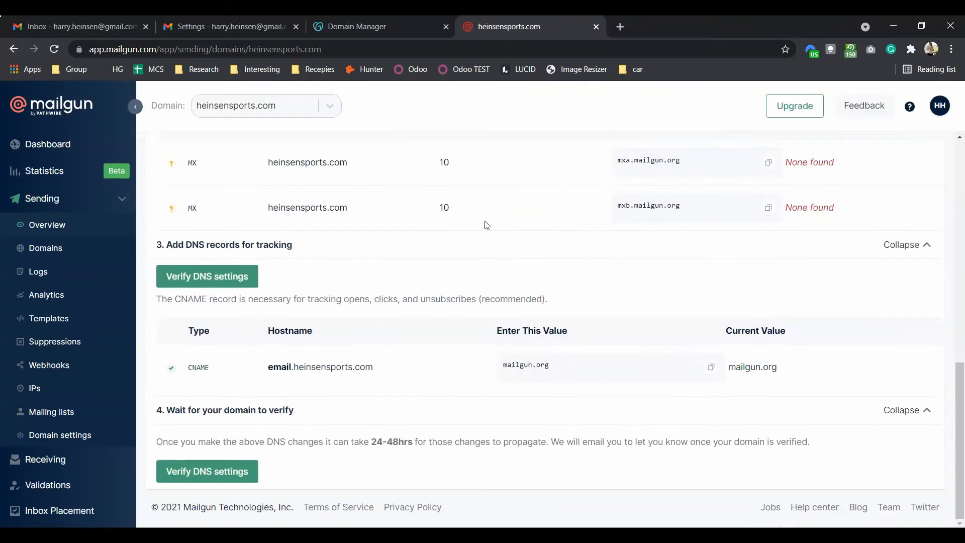
pyautogui.click(247, 279)
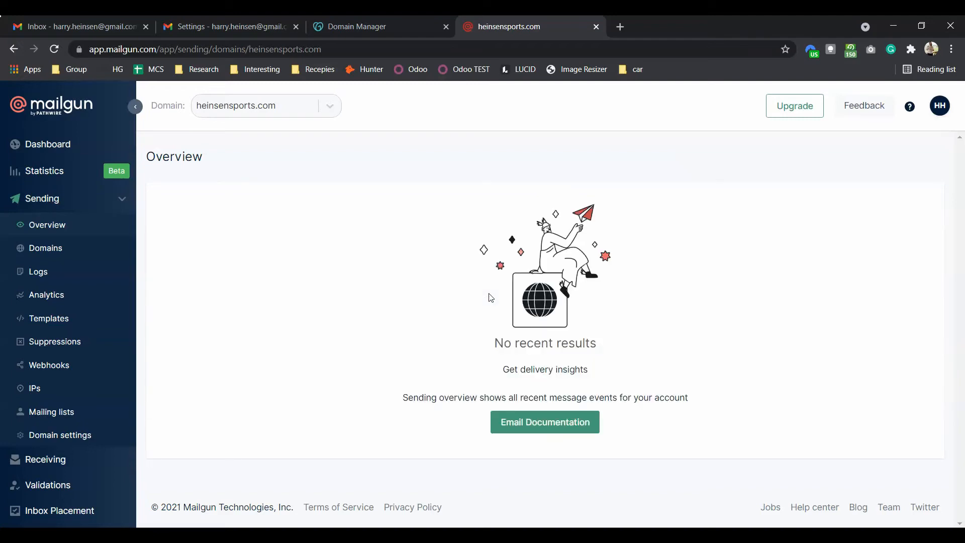
# Step: Show the full list of sending domains from Mailgun's Domain dropdown
pyautogui.click(316, 106)
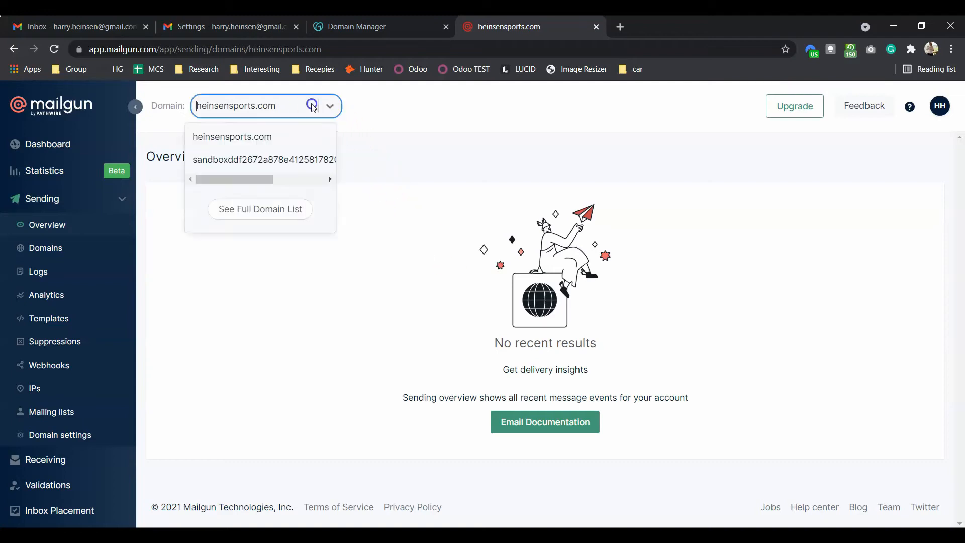
pyautogui.click(295, 209)
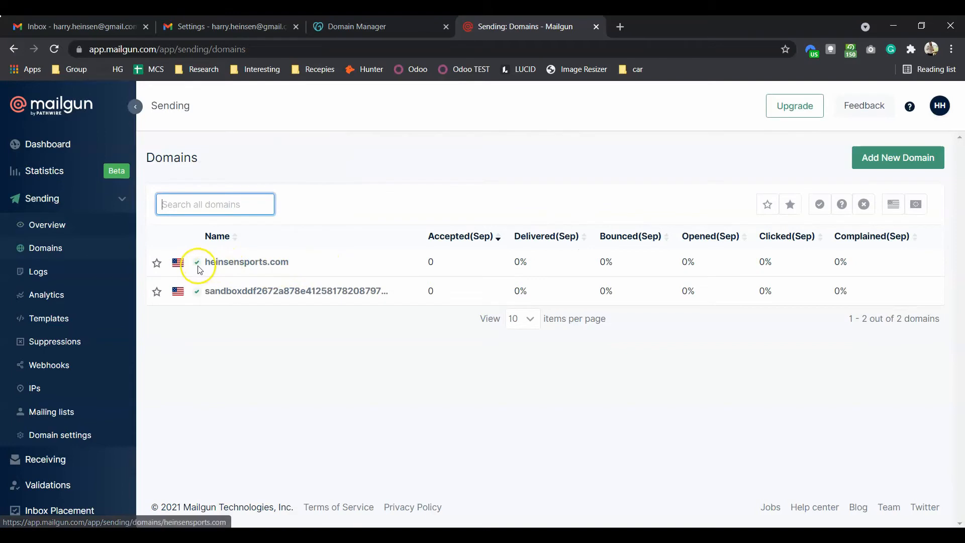
pyautogui.moveTo(195, 271)
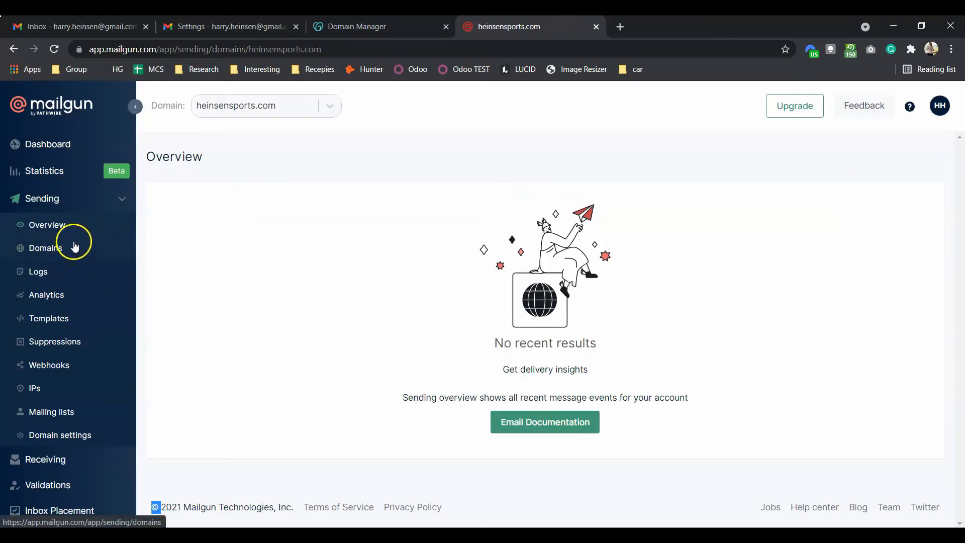
# Step: Find heinsensports.com under Sending domains on the dashboard and open its settings
pyautogui.click(66, 198)
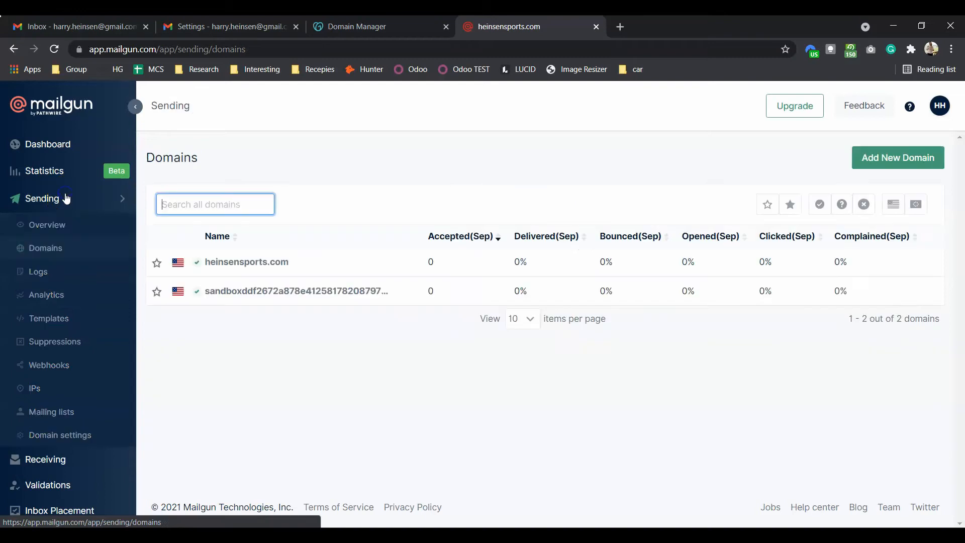
pyautogui.click(48, 145)
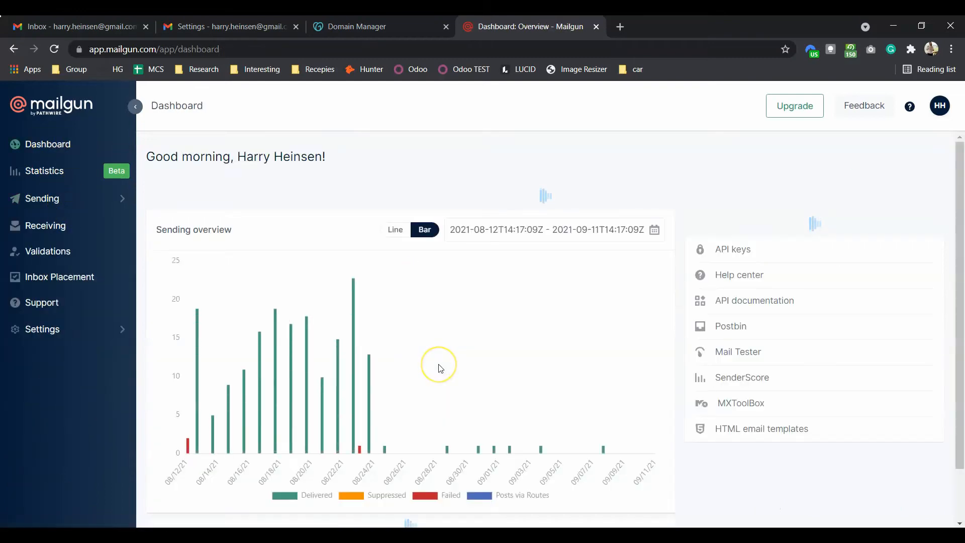
pyautogui.scroll(-5, 439, 369)
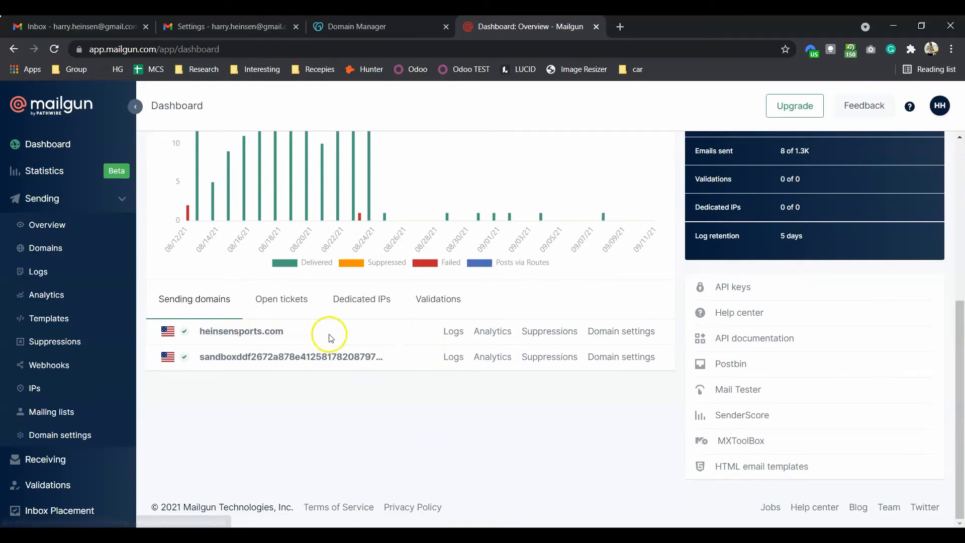
pyautogui.click(618, 334)
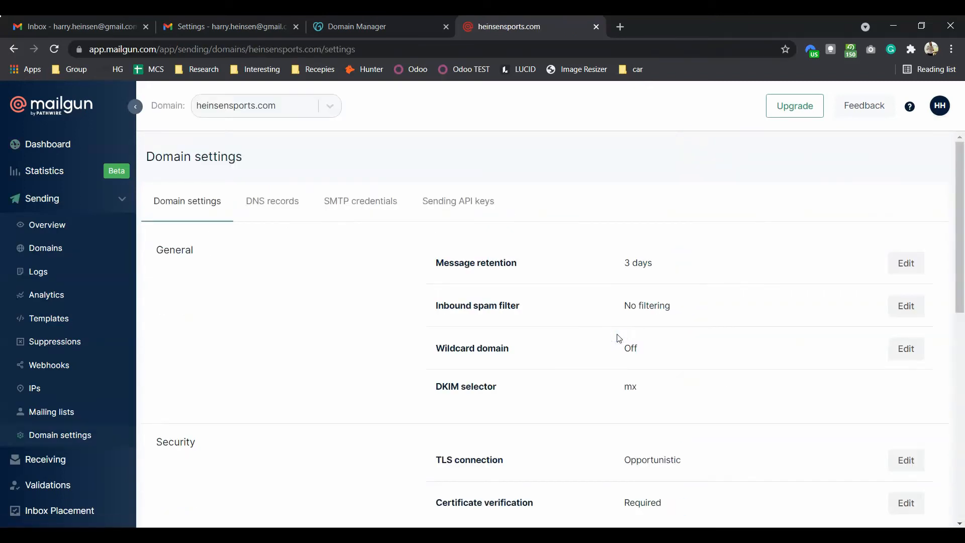
# Step: Review heinsensports.com's verified sending, receiving and tracking DNS records
pyautogui.click(542, 188)
pyautogui.click(289, 205)
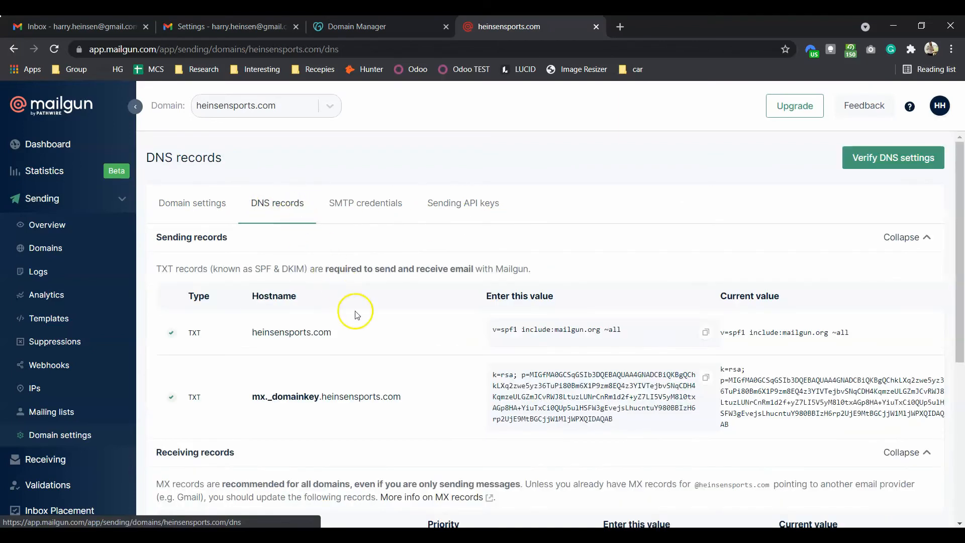
pyautogui.scroll(-3, 360, 322)
pyautogui.scroll(-3, 361, 321)
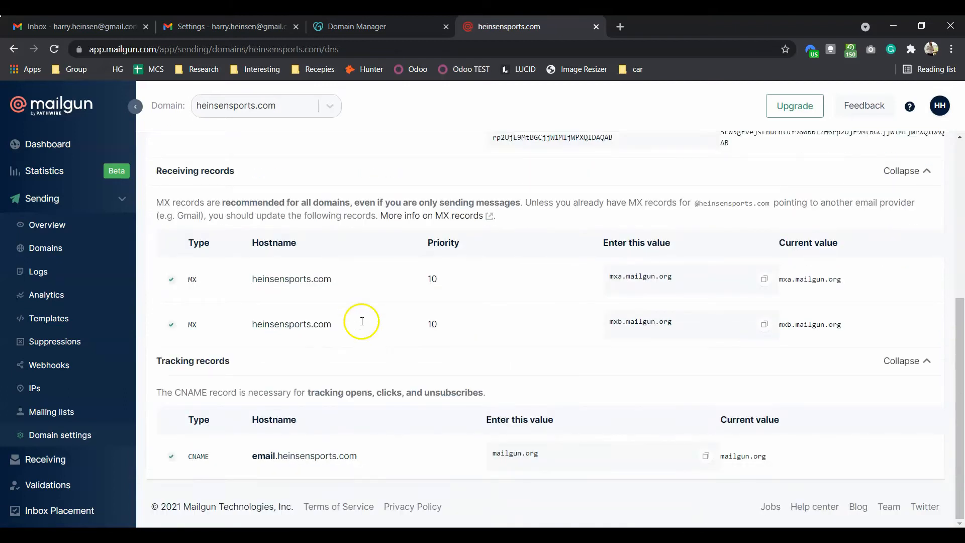
pyautogui.scroll(5, 167, 262)
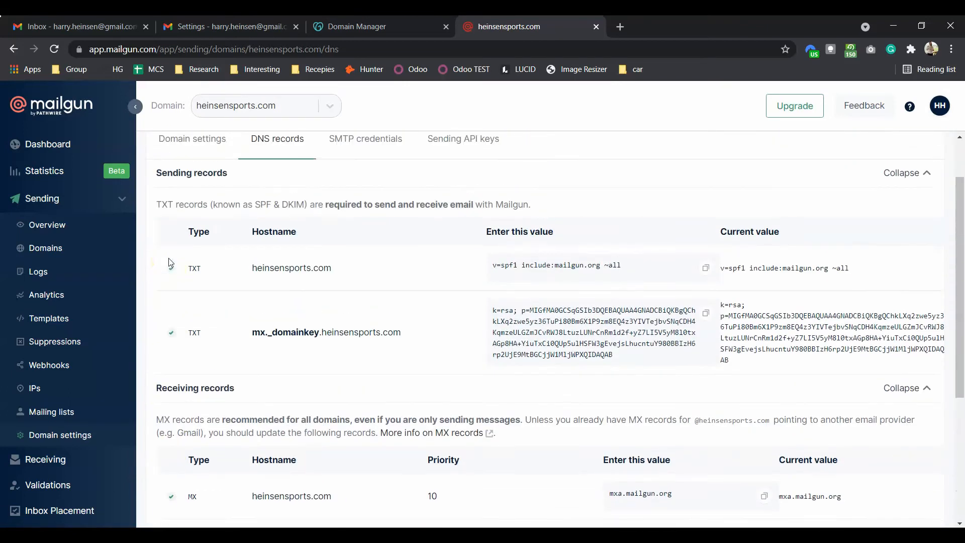
pyautogui.click(363, 205)
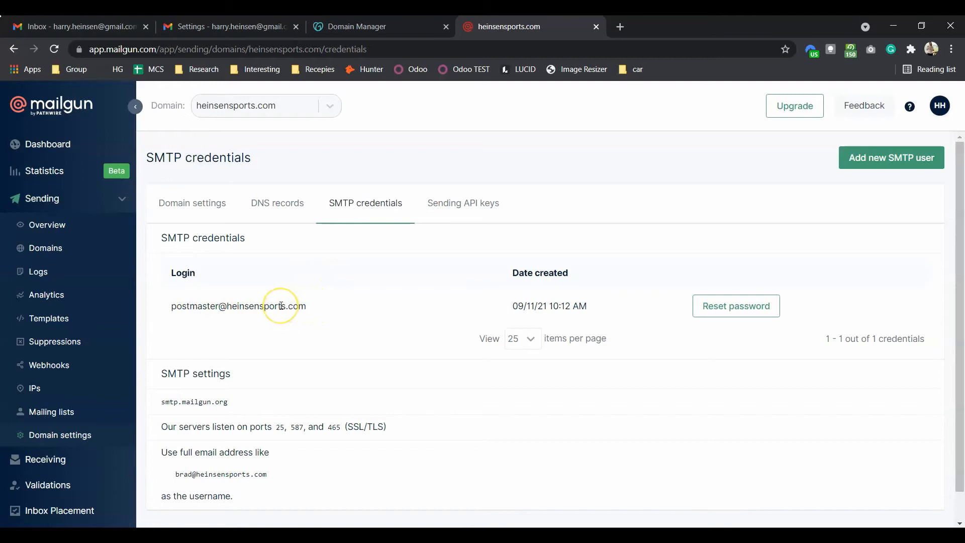
# Step: Review the postmaster login and smtp.mailgun.org settings on ports 25, 587 and 465, then begin a new SMTP user
pyautogui.scroll(-1, 280, 306)
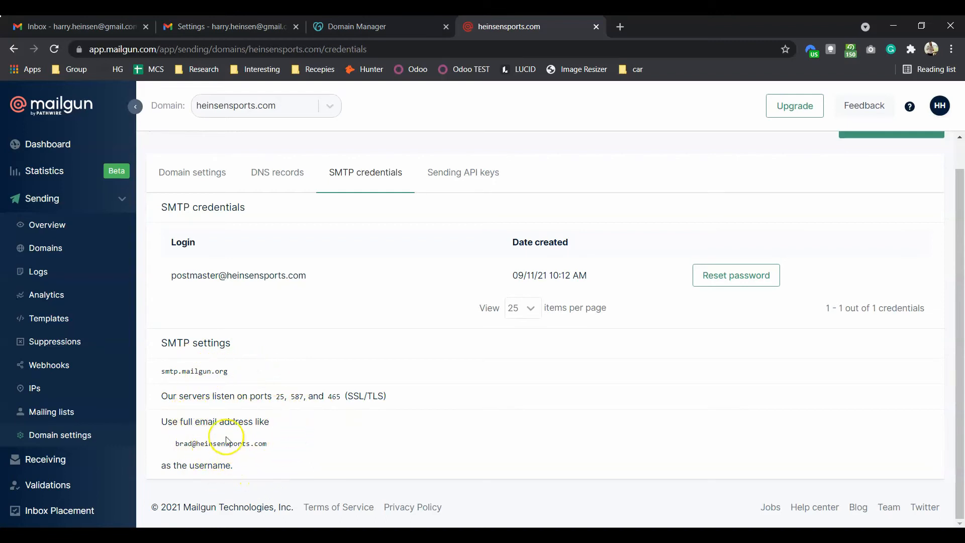
pyautogui.scroll(1, 294, 455)
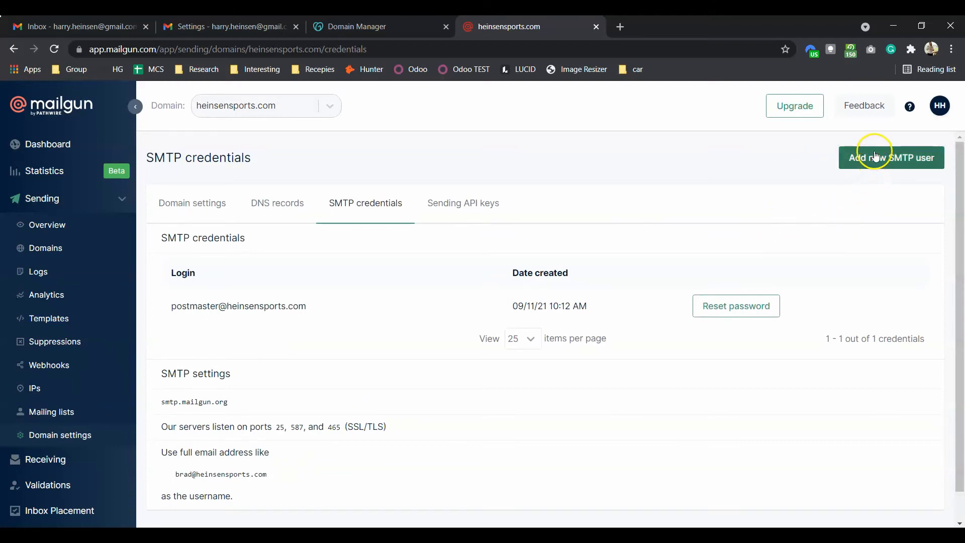
pyautogui.click(903, 160)
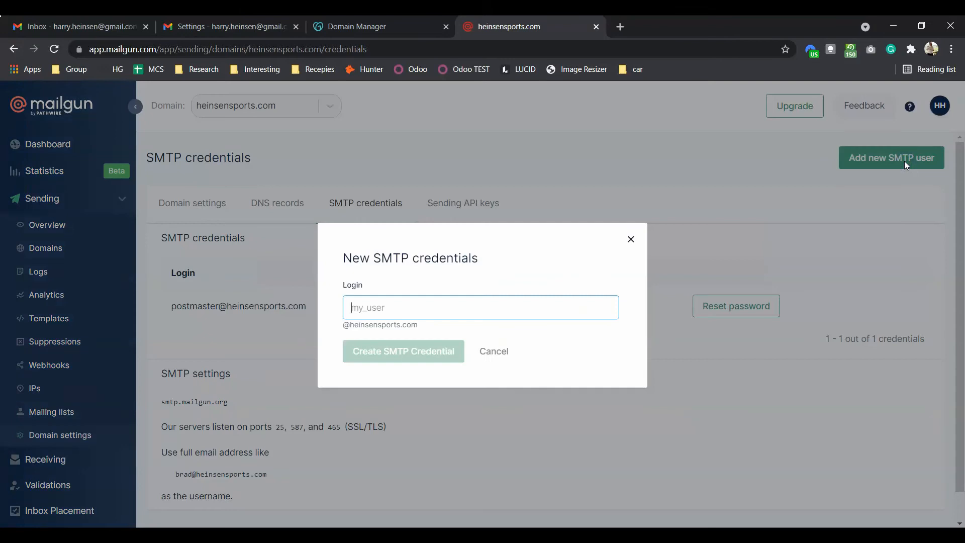
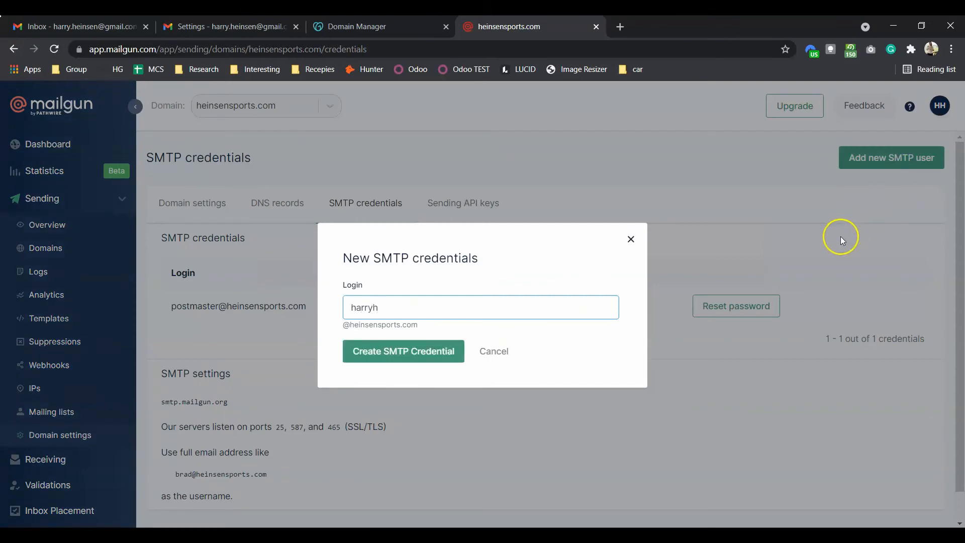
# Step: Create a new heinsensports.com SMTP login and copy its generated password
pyautogui.click(425, 341)
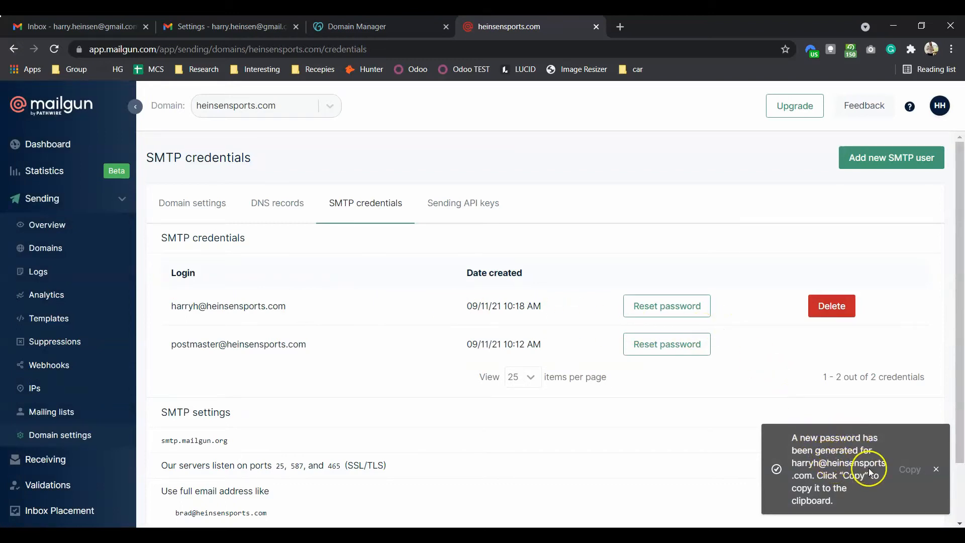
pyautogui.click(910, 470)
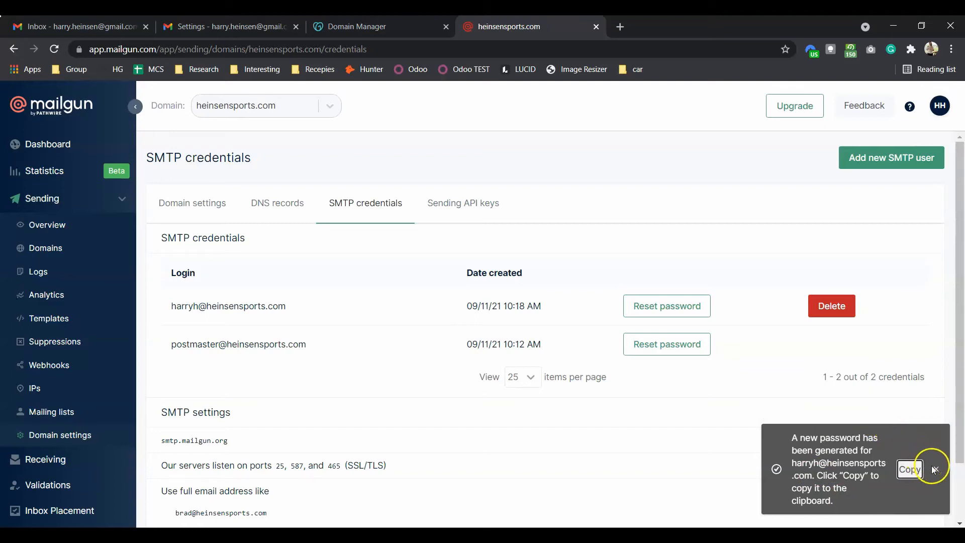
pyautogui.click(940, 475)
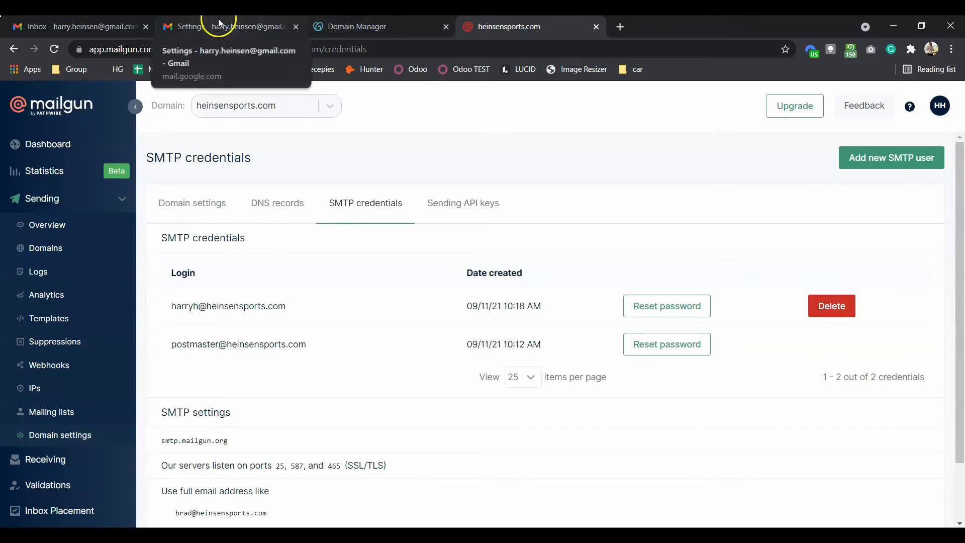
pyautogui.click(228, 28)
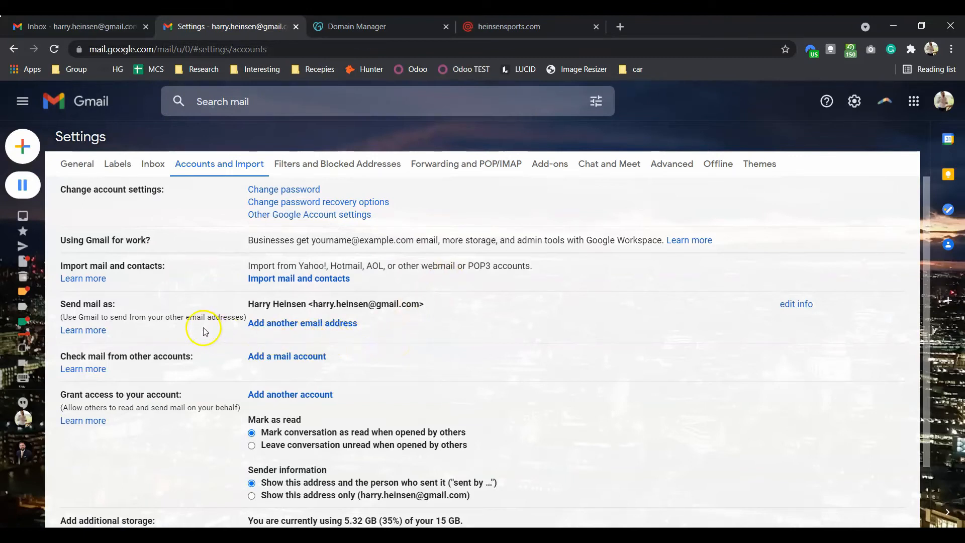
# Step: Add the custom-domain address as a Gmail send-from address and continue to the SMTP server step
pyautogui.click(289, 327)
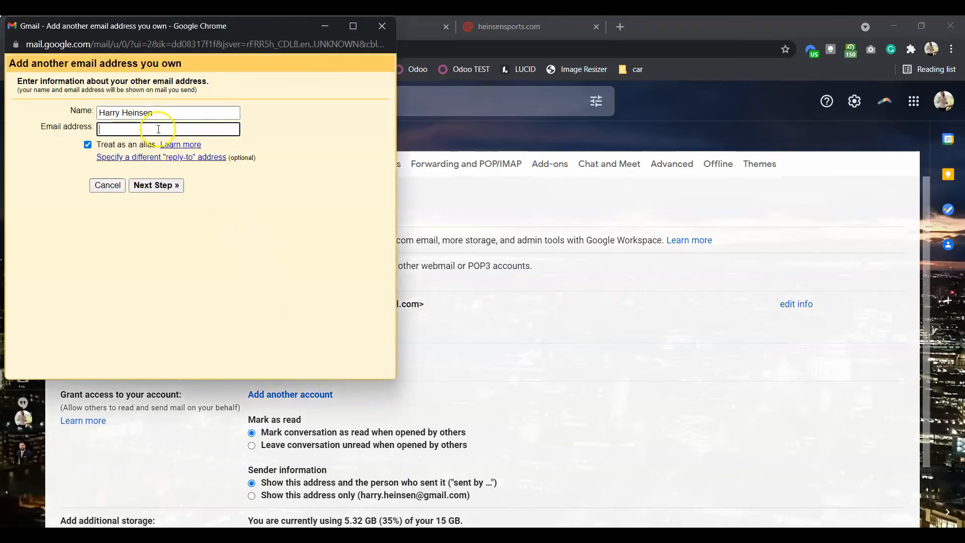
pyautogui.hotkey('ctrl', 'v')
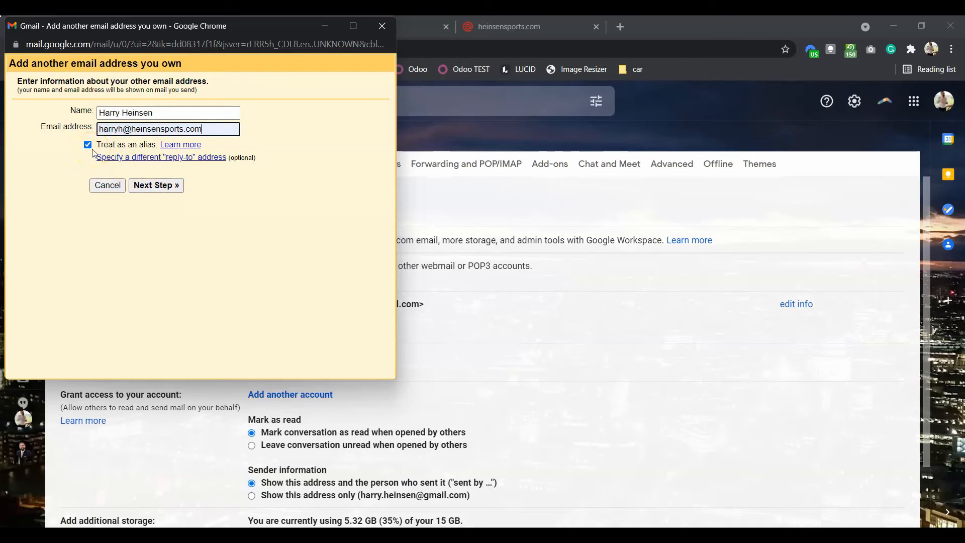
pyautogui.click(168, 184)
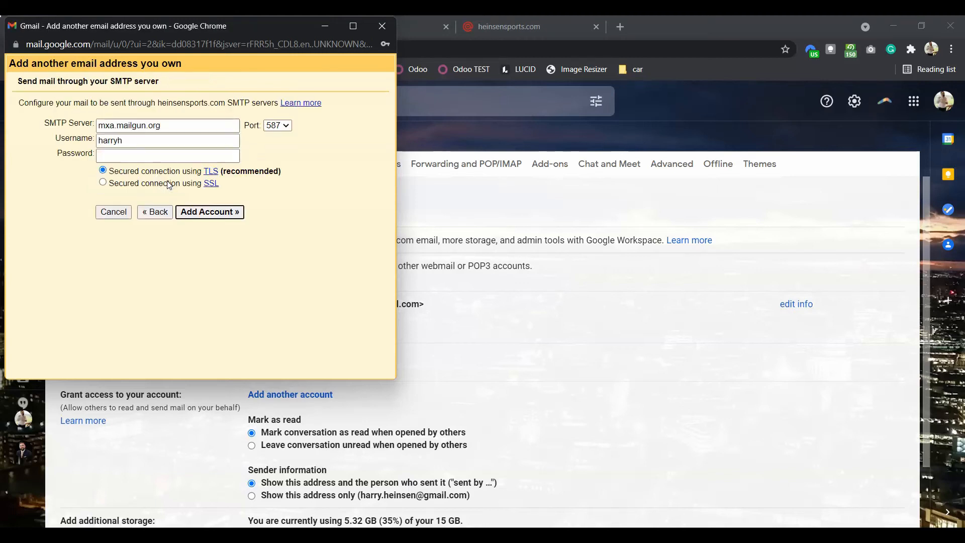
pyautogui.click(340, 205)
pyautogui.click(513, 28)
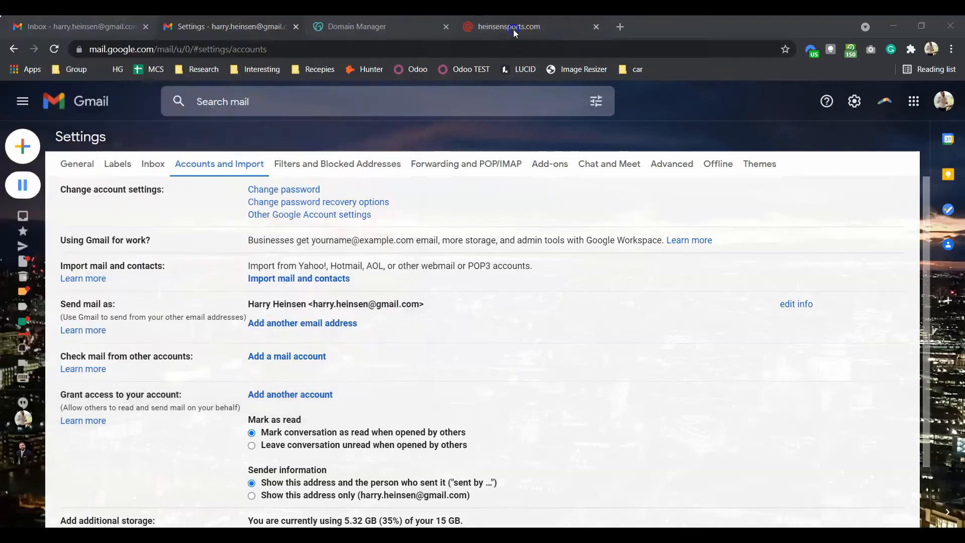
pyautogui.scroll(-2, 283, 486)
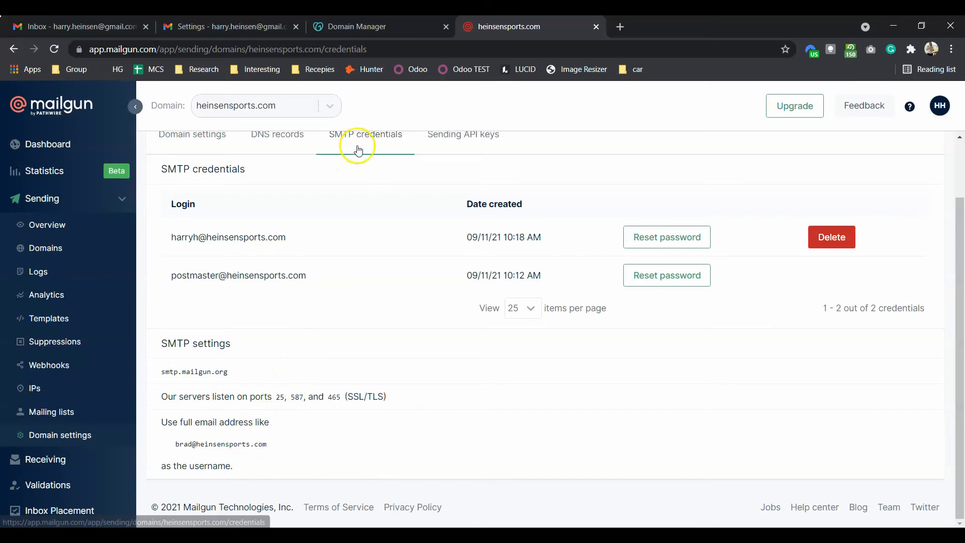
pyautogui.hotkey('alt', 'Tab')
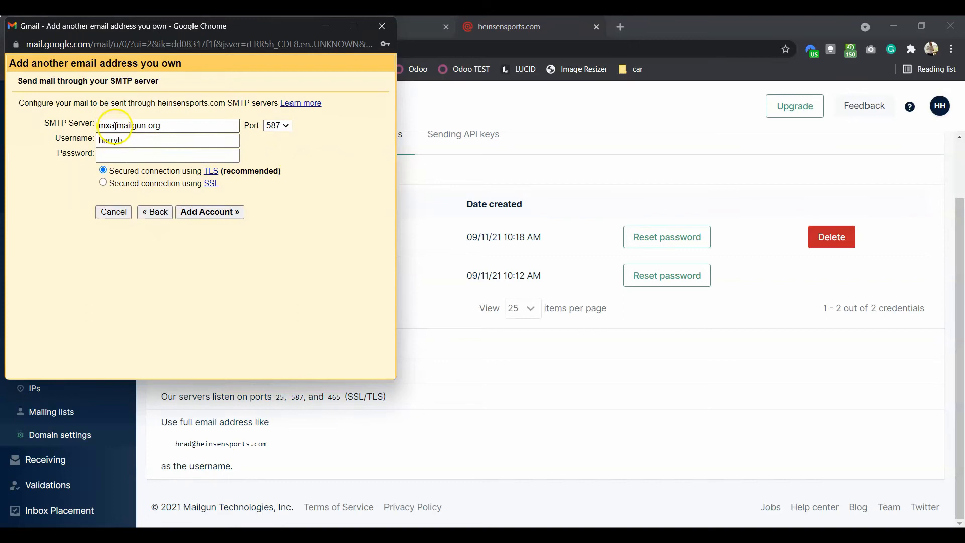
pyautogui.click(142, 141)
pyautogui.write('@heinsensports.com')
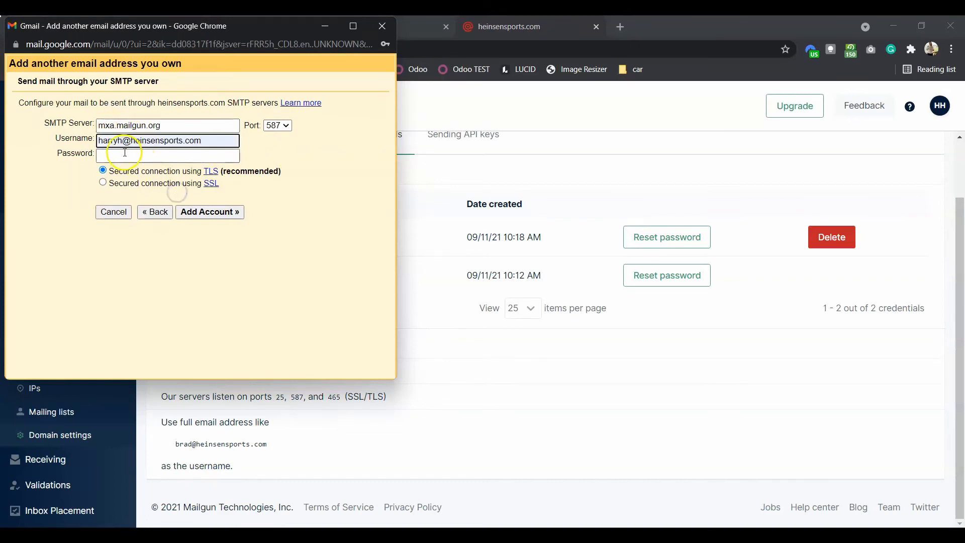
pyautogui.click(215, 156)
pyautogui.hotkey('ctrl', 'v')
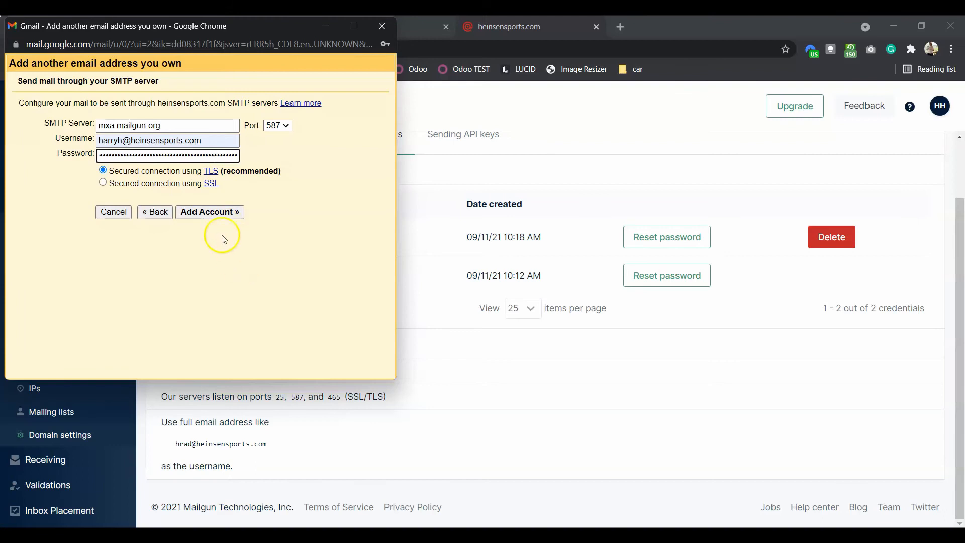
pyautogui.click(208, 217)
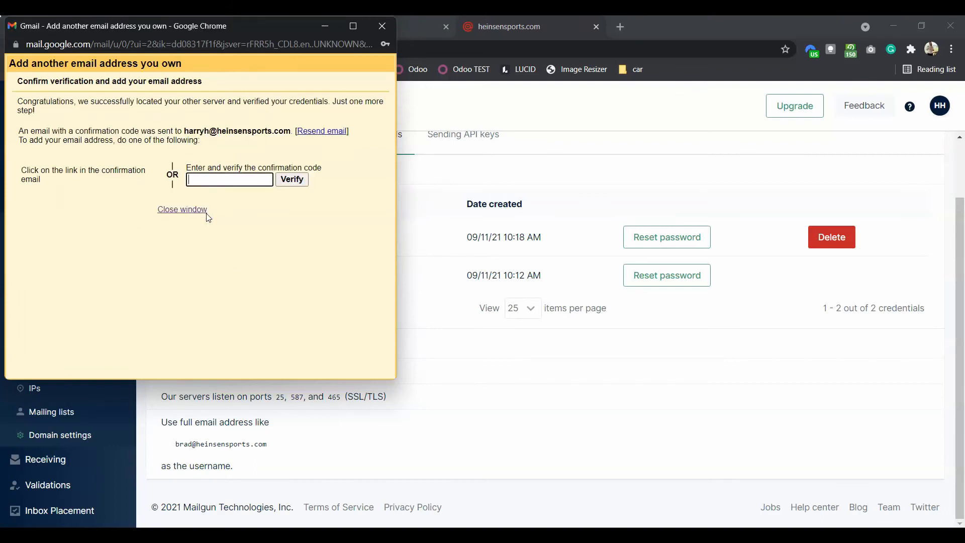
pyautogui.moveTo(231, 31); pyautogui.dragTo(530, 102)
pyautogui.click(105, 30)
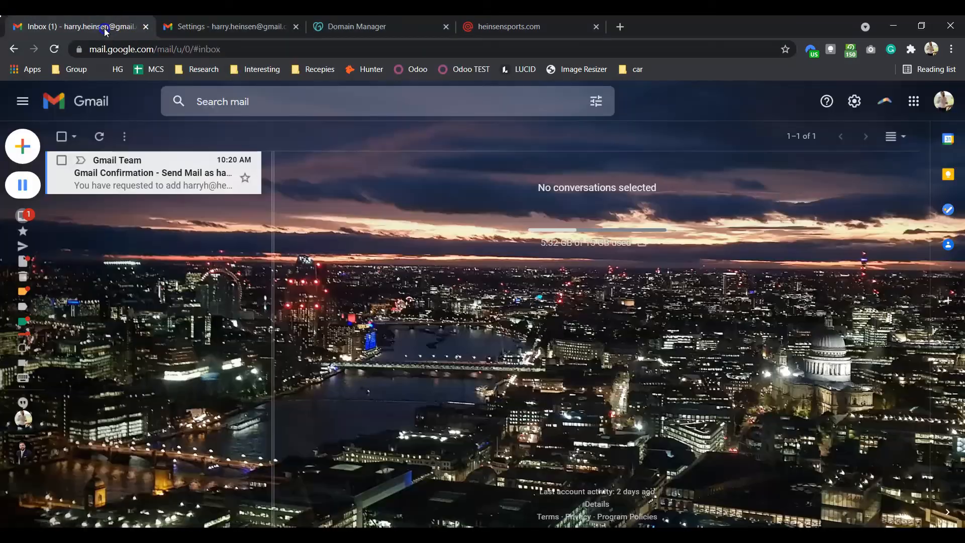
# Step: Copy the confirmation code from Gmail's confirmation email and check its recipient address
pyautogui.click(116, 189)
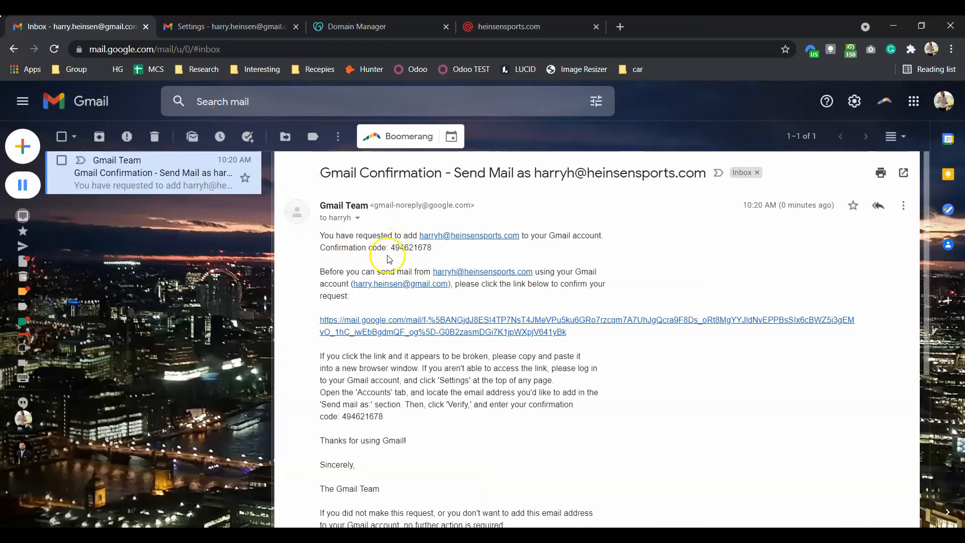
pyautogui.click(433, 248)
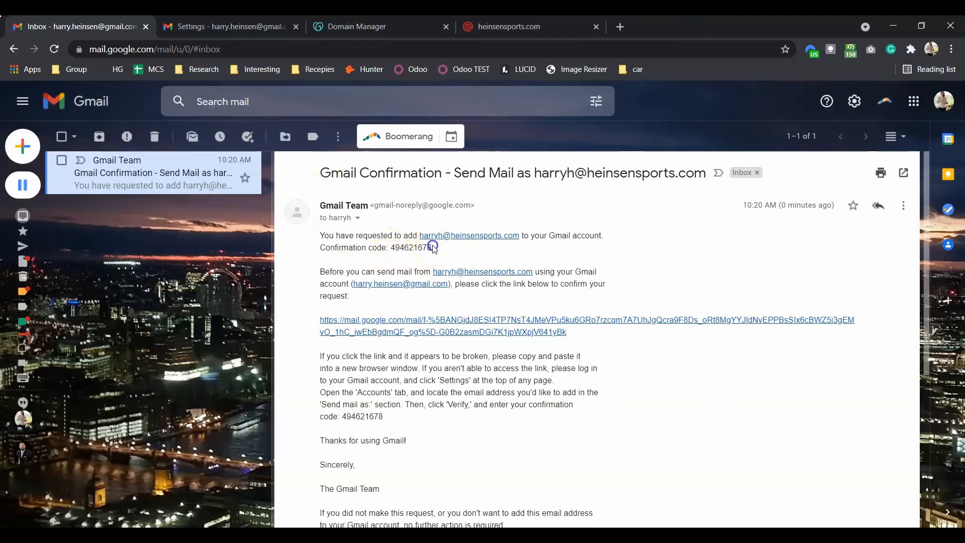
pyautogui.rightClick(402, 247)
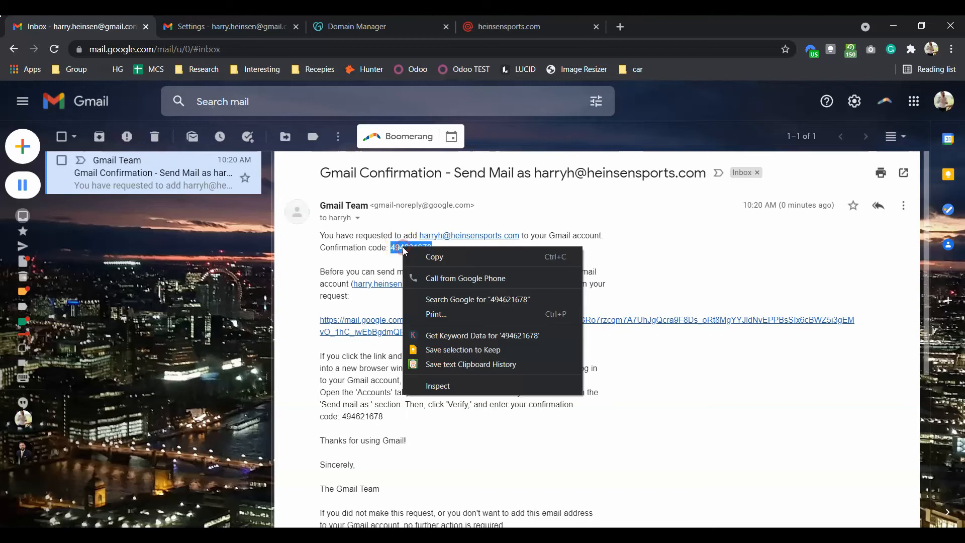
pyautogui.click(424, 255)
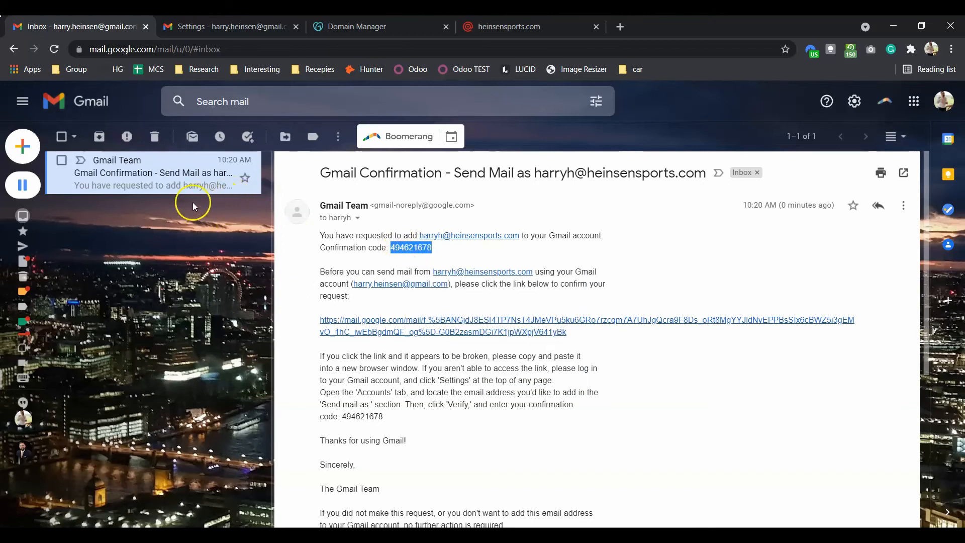
pyautogui.click(357, 218)
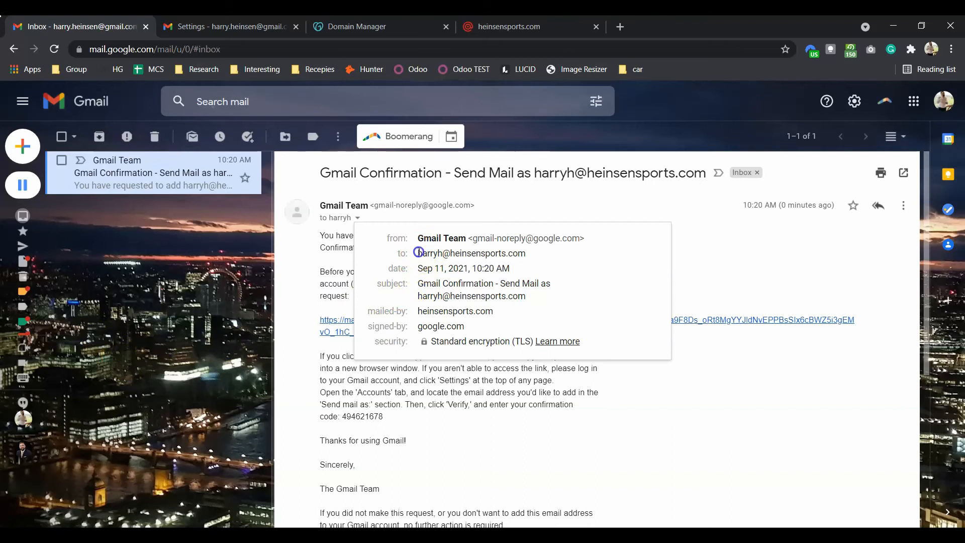
pyautogui.moveTo(419, 253); pyautogui.dragTo(527, 253)
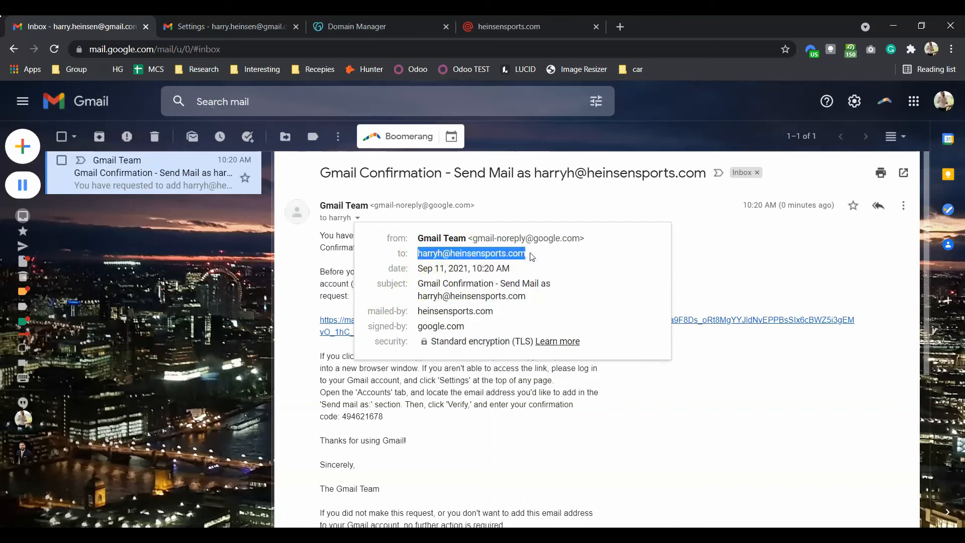
pyautogui.click(692, 281)
# Step: Enter the confirmation code in the add-address window and verify it
pyautogui.click(663, 482)
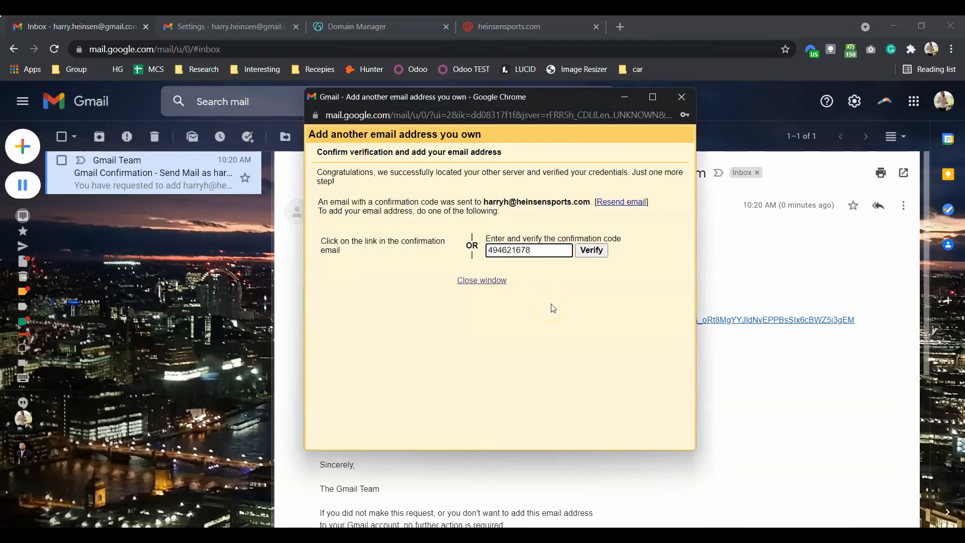
pyautogui.click(590, 255)
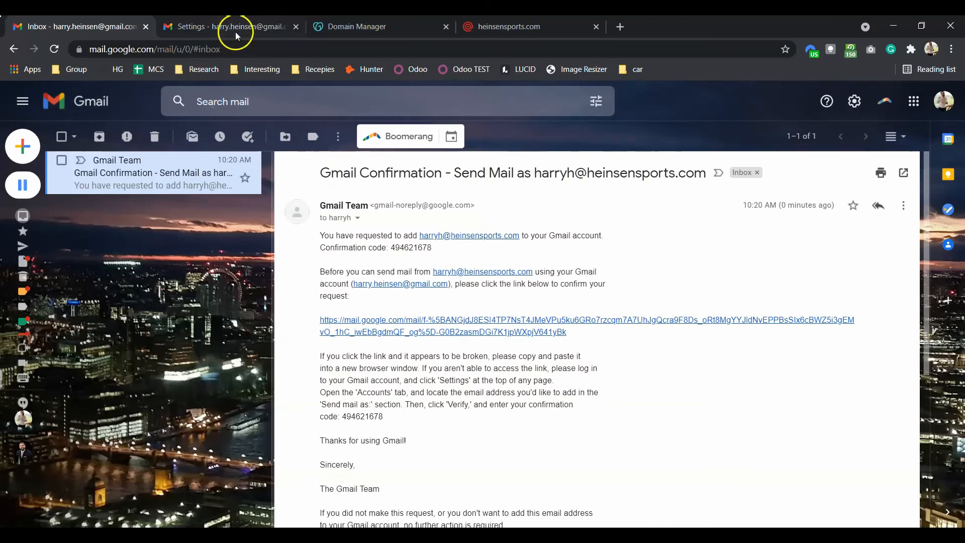
pyautogui.click(481, 28)
# Step: Close the Mailgun, GoDaddy DNS and Gmail settings pages
pyautogui.scroll(2, 402, 221)
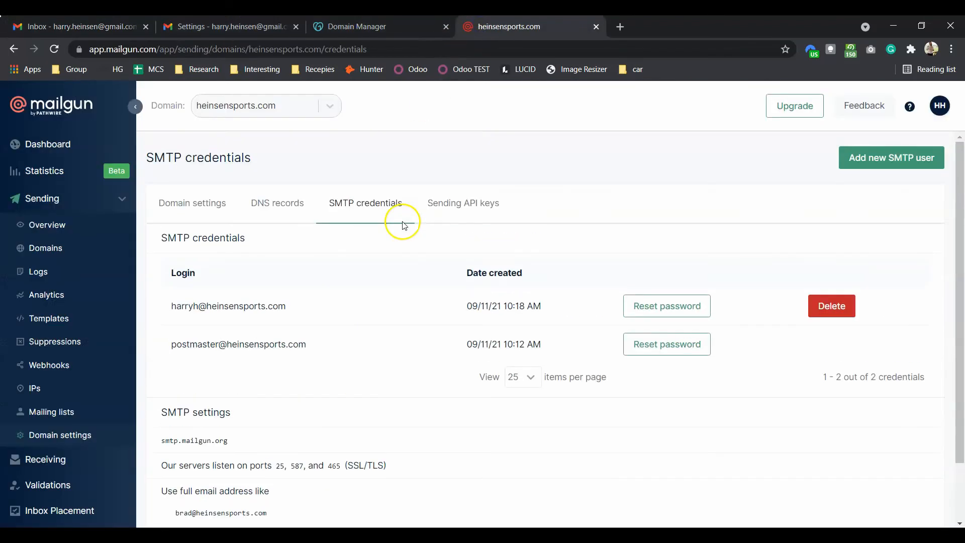
pyautogui.click(596, 28)
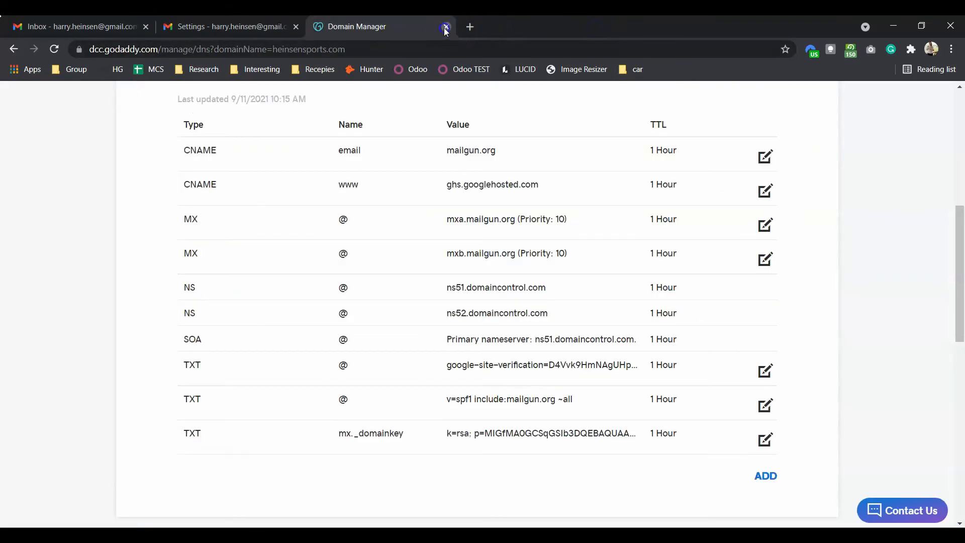
pyautogui.click(445, 28)
pyautogui.scroll(-3, 387, 300)
pyautogui.scroll(3, 386, 303)
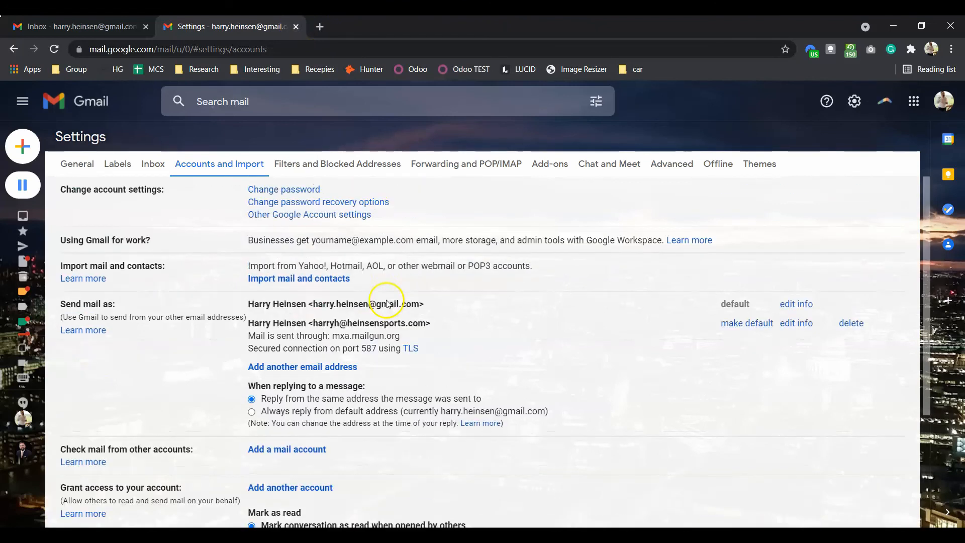
pyautogui.click(297, 27)
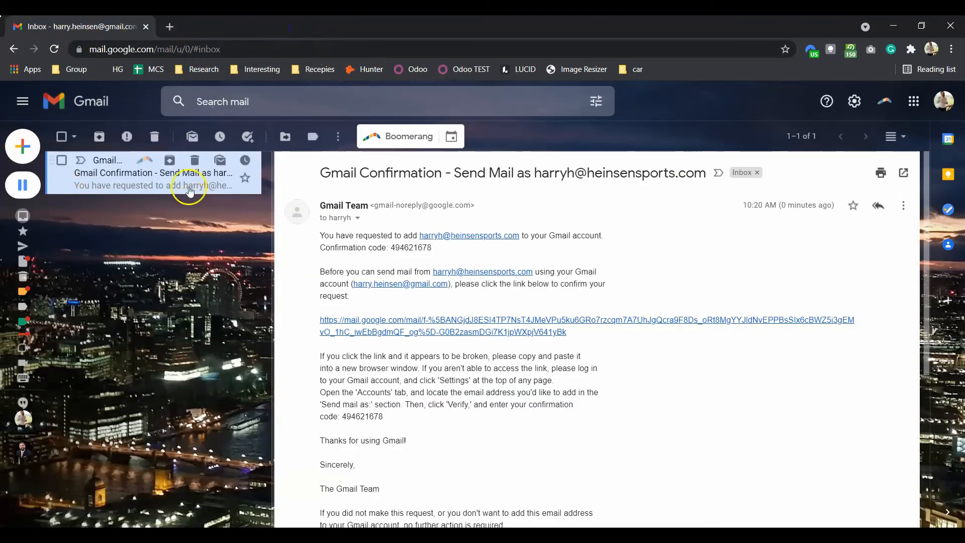
# Step: Send an email with subject 'test' to the custom-domain address
pyautogui.click(43, 147)
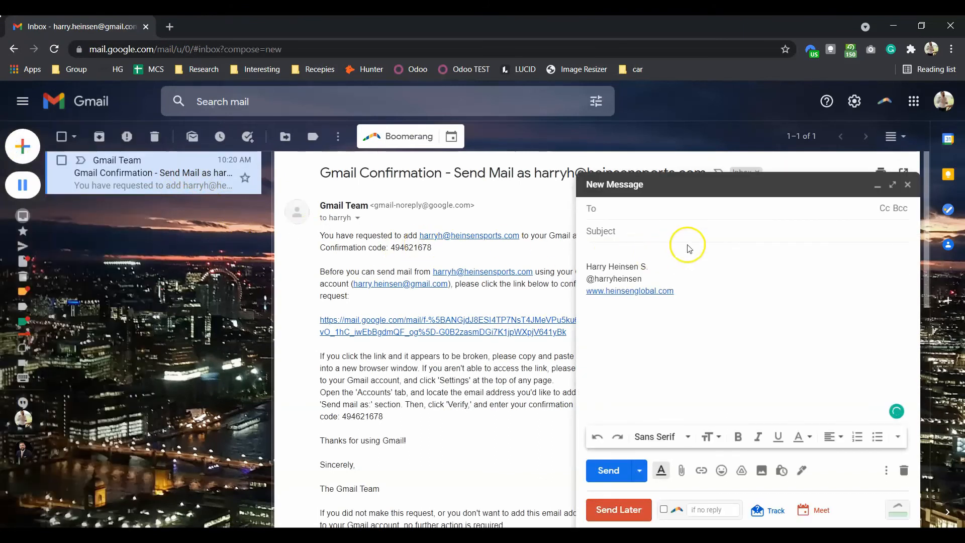
pyautogui.click(661, 211)
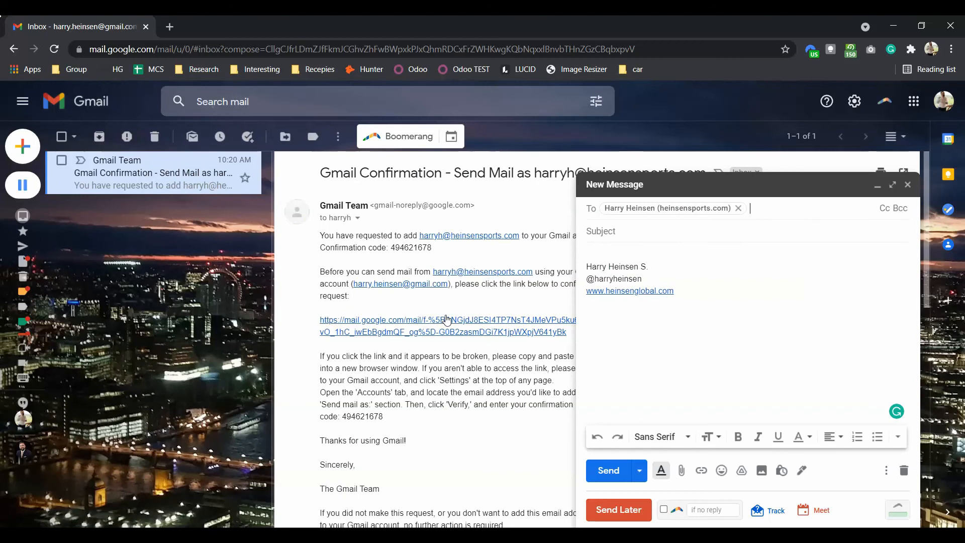
pyautogui.click(635, 237)
pyautogui.write('test')
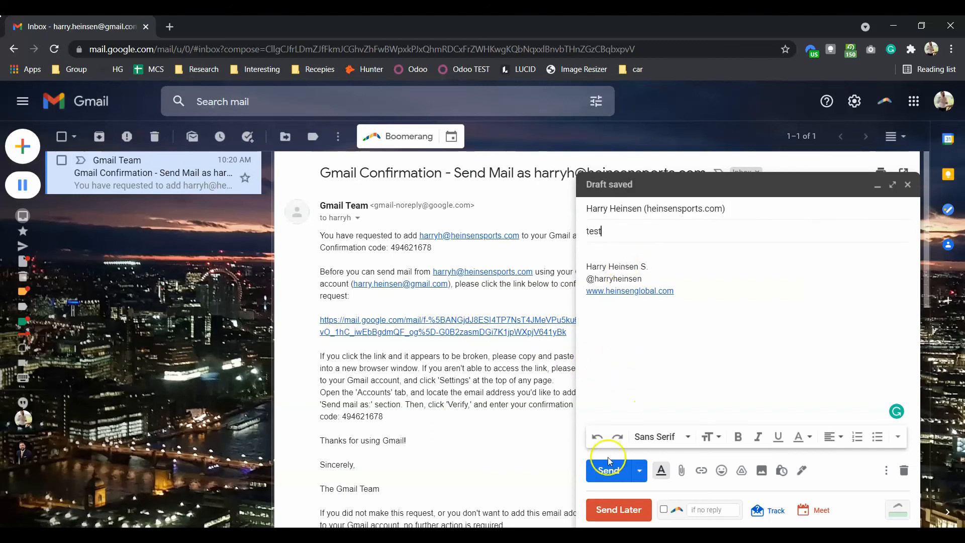
pyautogui.click(607, 472)
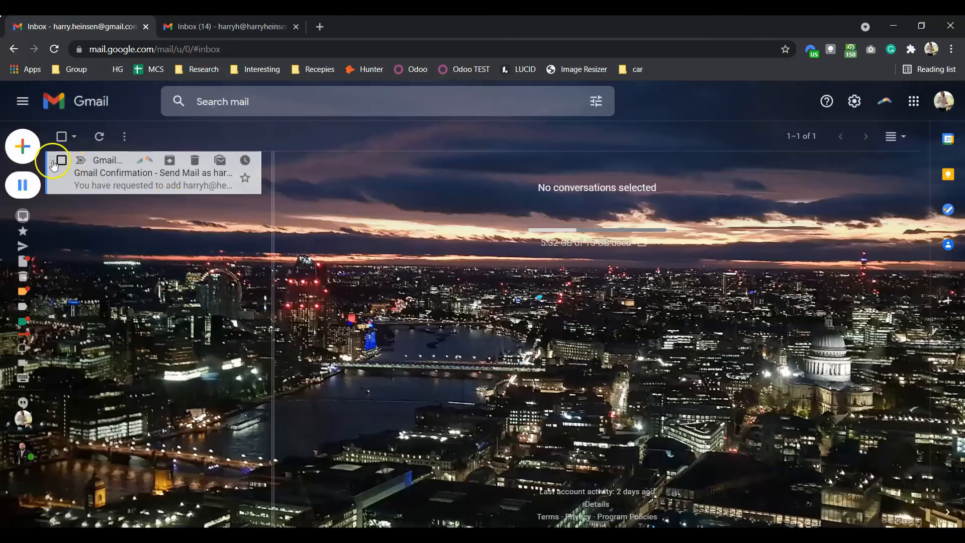
# Step: Start a new email to view its sender choices, then open the received test email
pyautogui.click(18, 155)
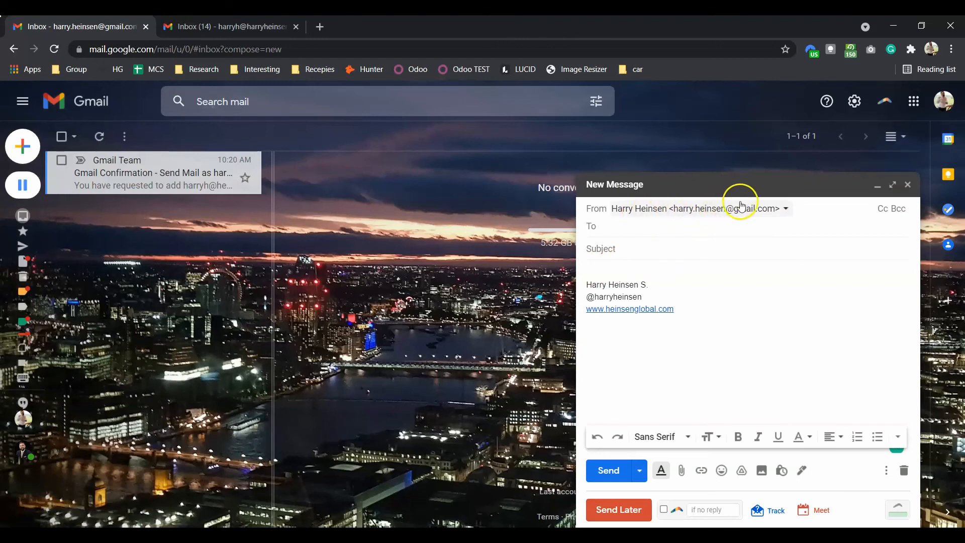
pyautogui.click(786, 209)
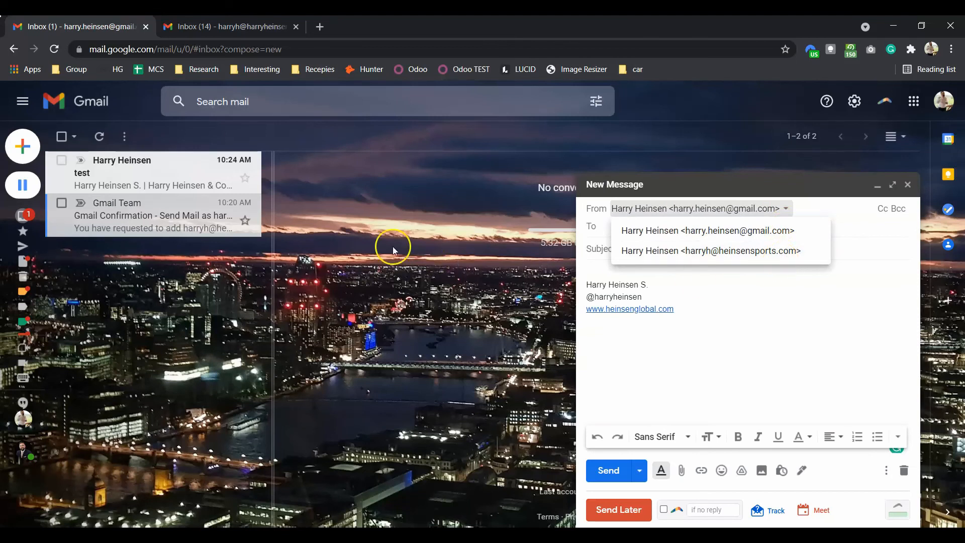
pyautogui.click(143, 180)
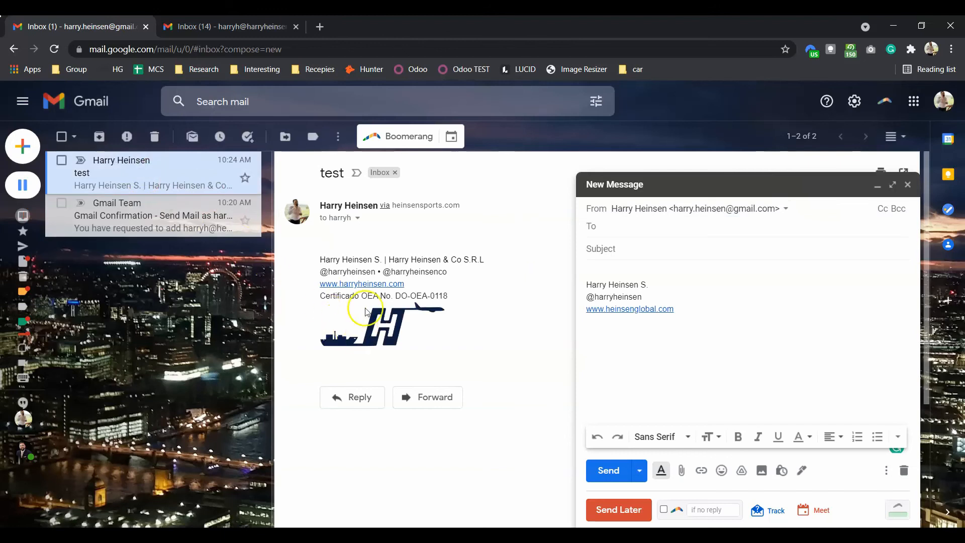
# Step: Pick the heinsensports custom-domain address as the sender, then discard the draft
pyautogui.click(731, 208)
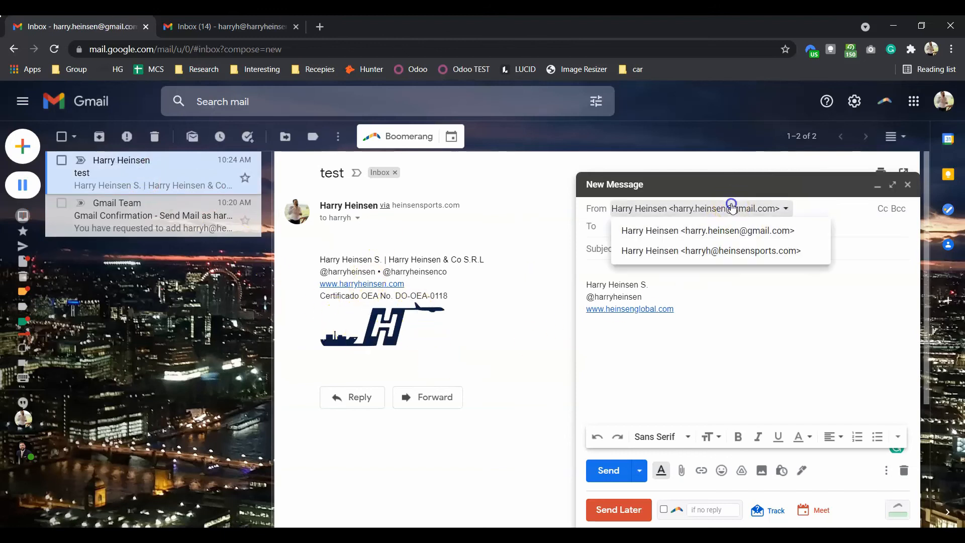
pyautogui.click(746, 252)
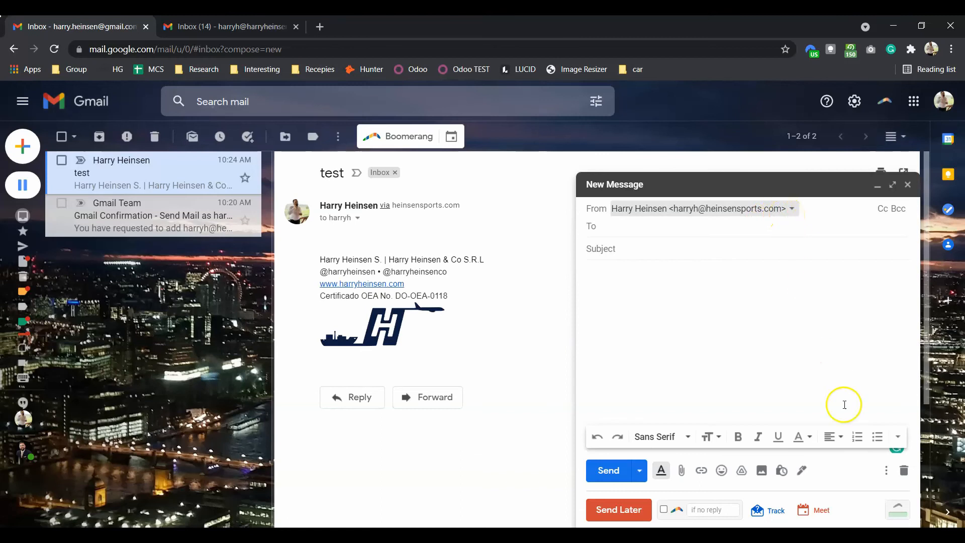
pyautogui.click(904, 469)
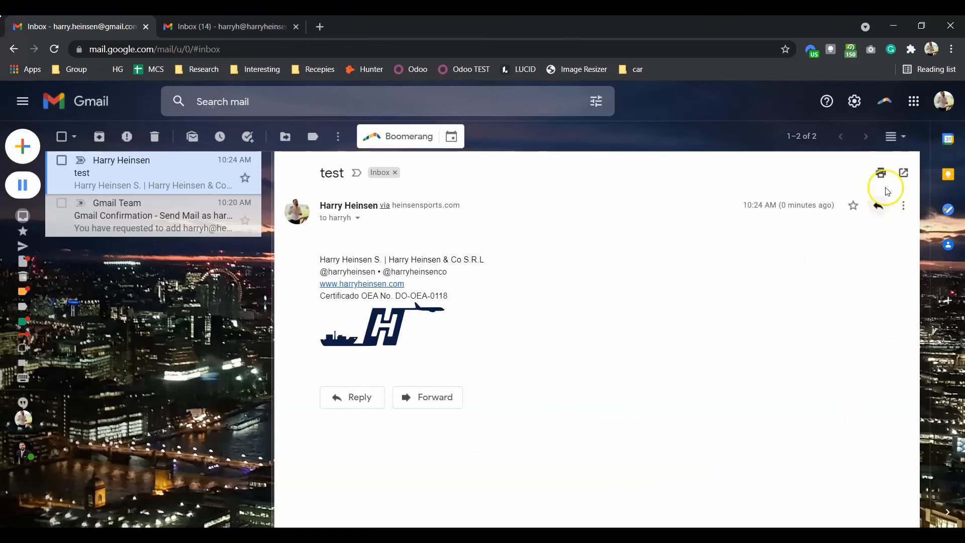
# Step: Open the full settings and review the Send mail as addresses under Accounts and Import
pyautogui.click(857, 108)
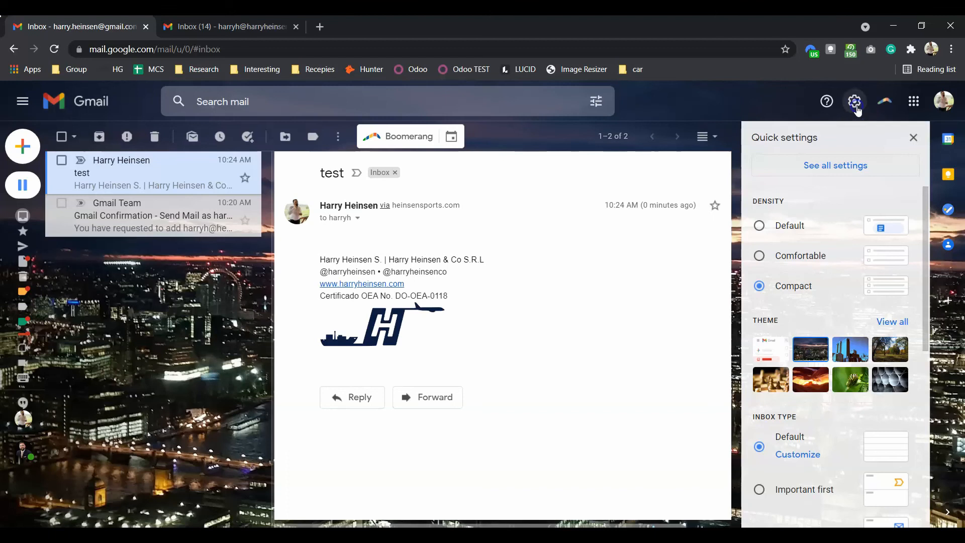
pyautogui.click(836, 164)
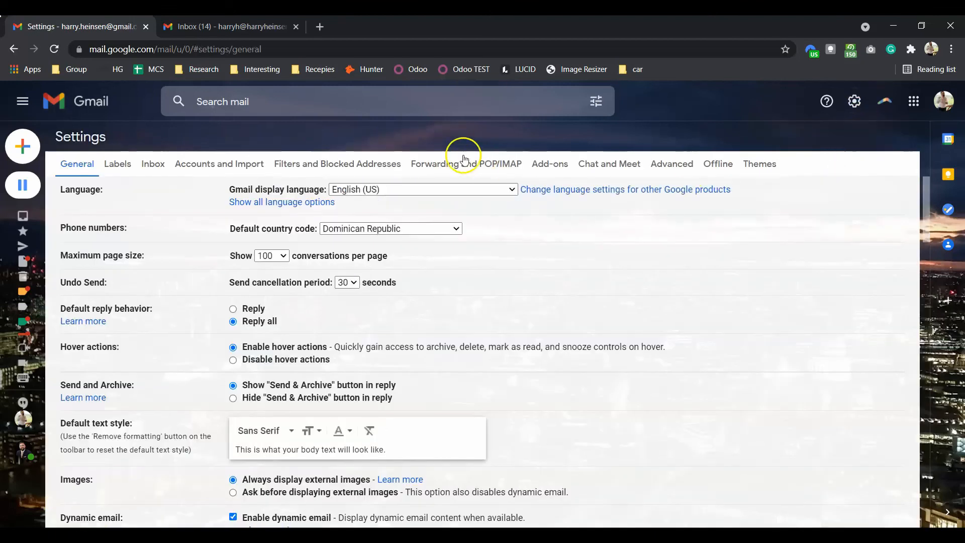
pyautogui.click(232, 170)
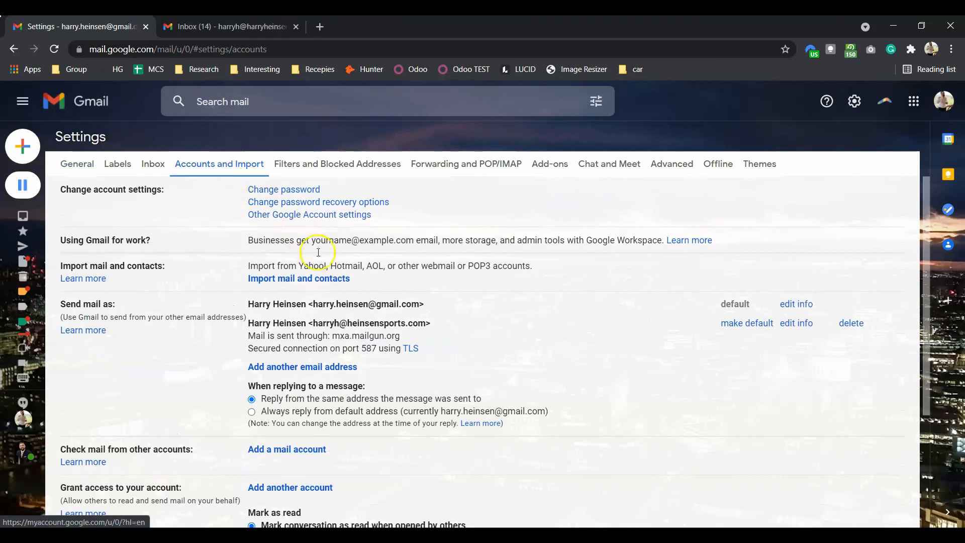
pyautogui.scroll(-2, 387, 305)
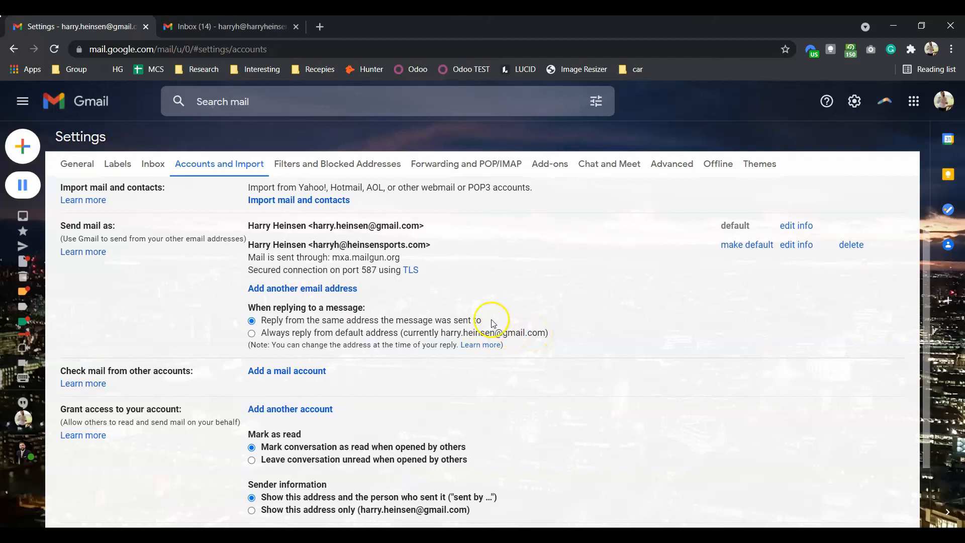
pyautogui.scroll(-2, 525, 335)
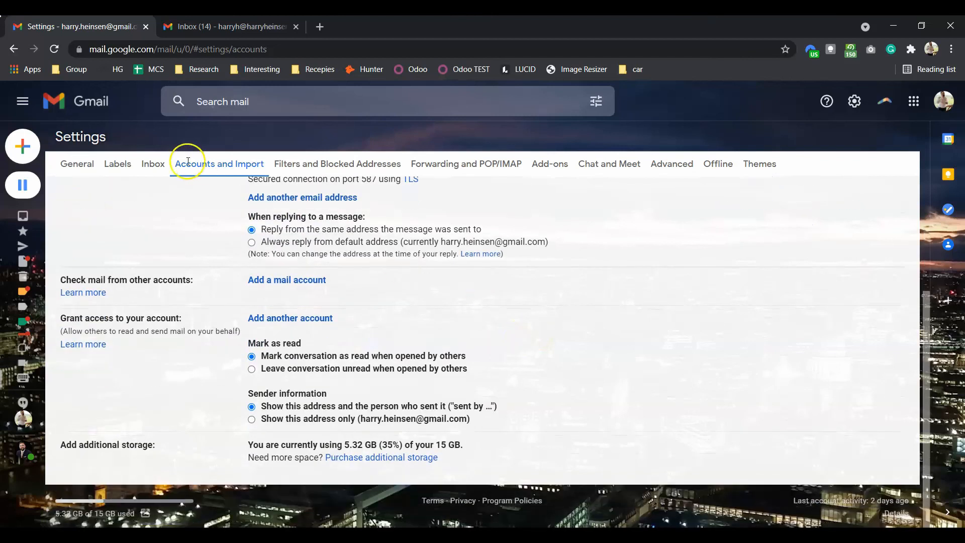
# Step: Return to the General settings and scroll down to the Signature section
pyautogui.click(82, 165)
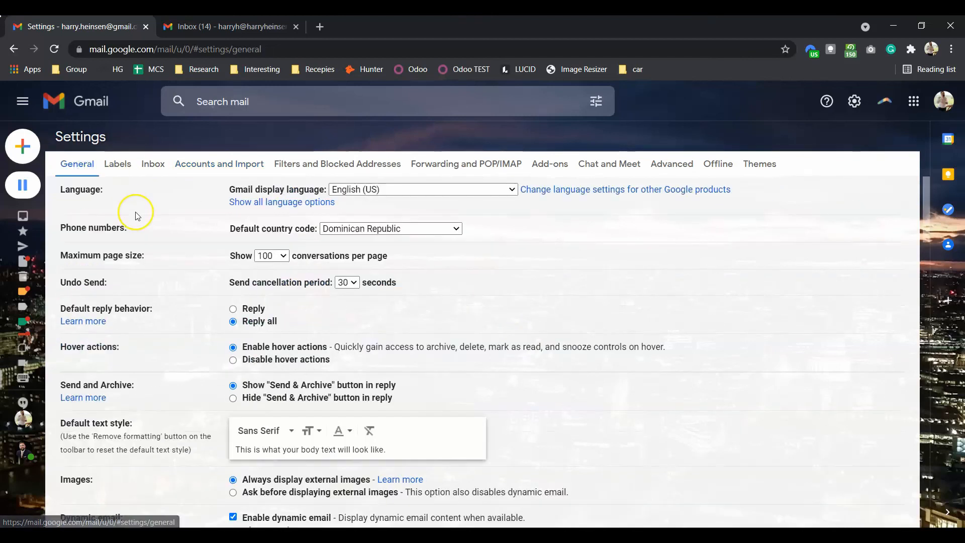
pyautogui.scroll(-9, 133, 214)
pyautogui.scroll(-14, 137, 216)
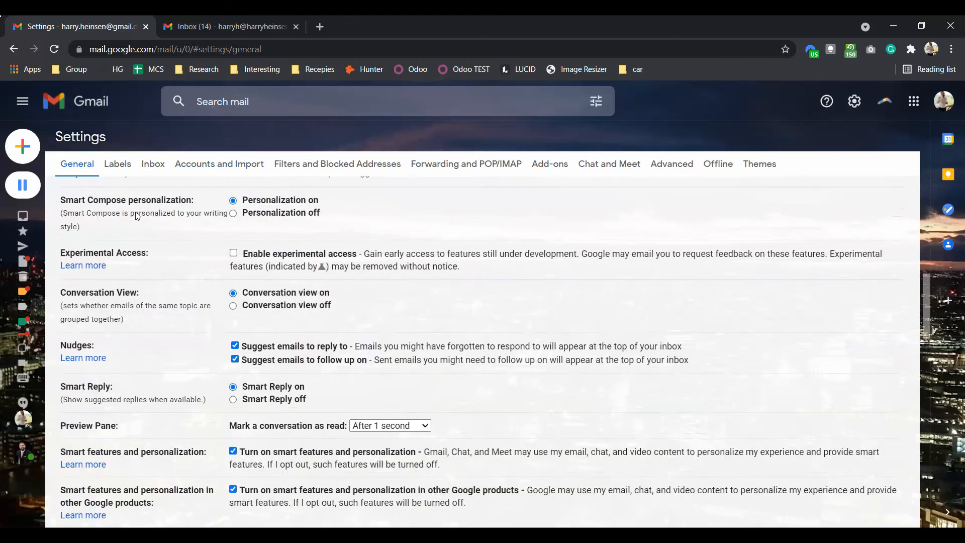
pyautogui.scroll(-1, 136, 211)
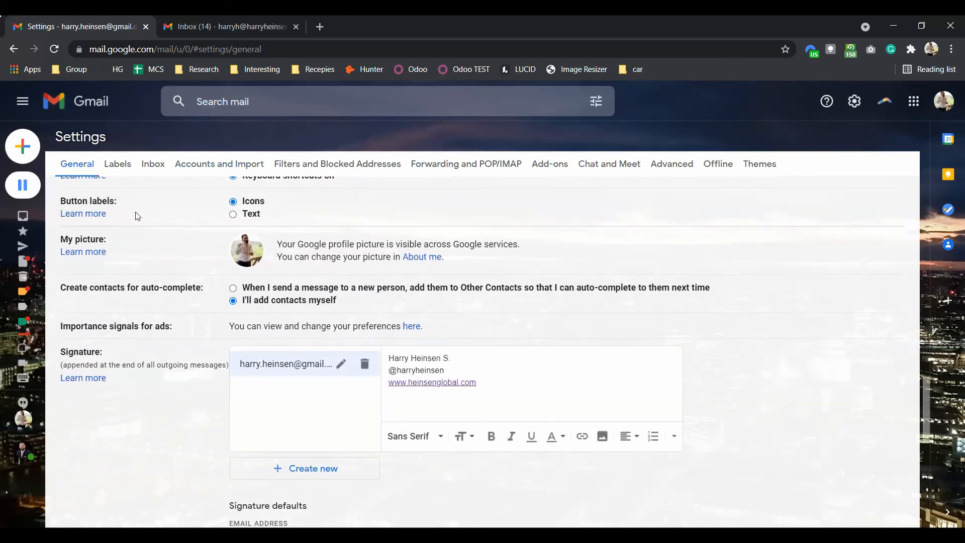
pyautogui.click(507, 338)
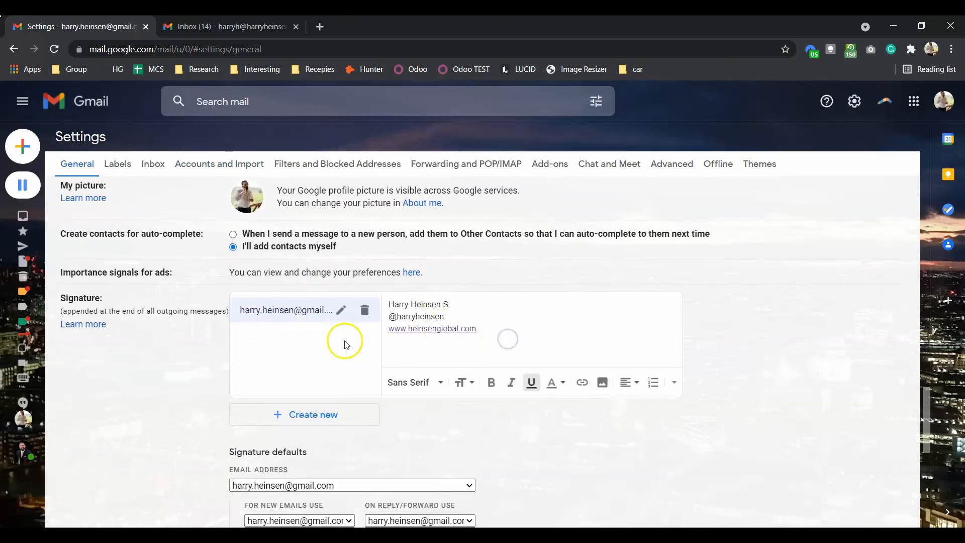
pyautogui.scroll(-1, 362, 405)
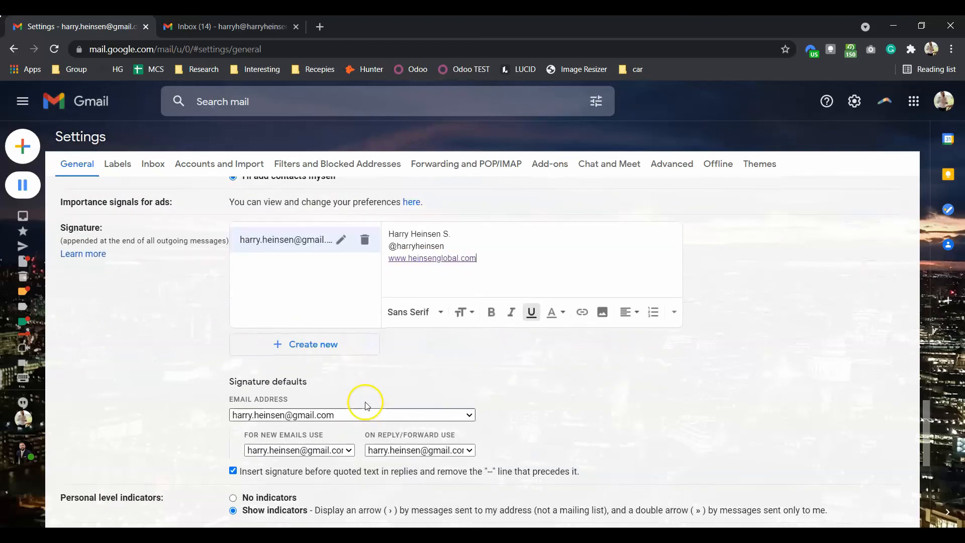
# Step: Create a new signature named 'hs' and enter its Heinsen Sports text
pyautogui.click(337, 346)
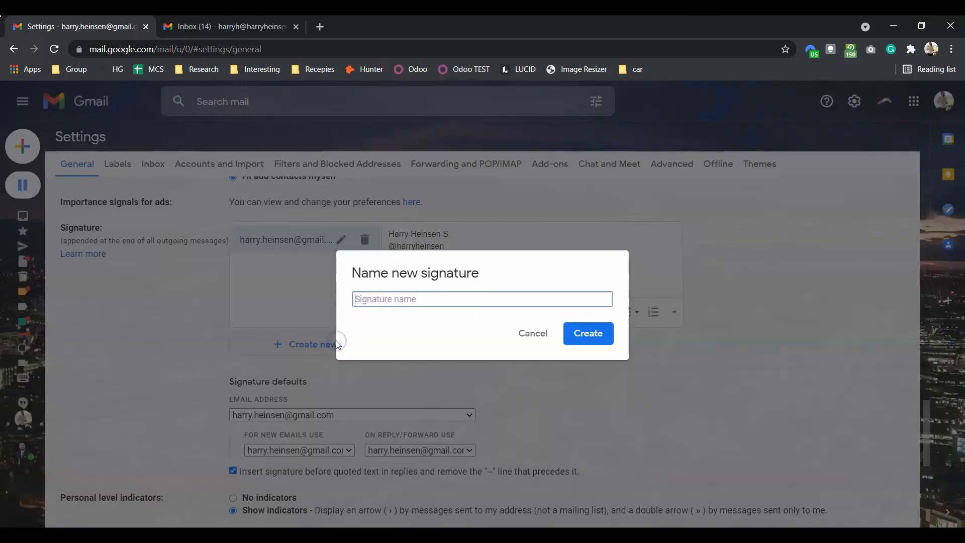
pyautogui.write('hs')
pyautogui.click(584, 331)
pyautogui.click(449, 240)
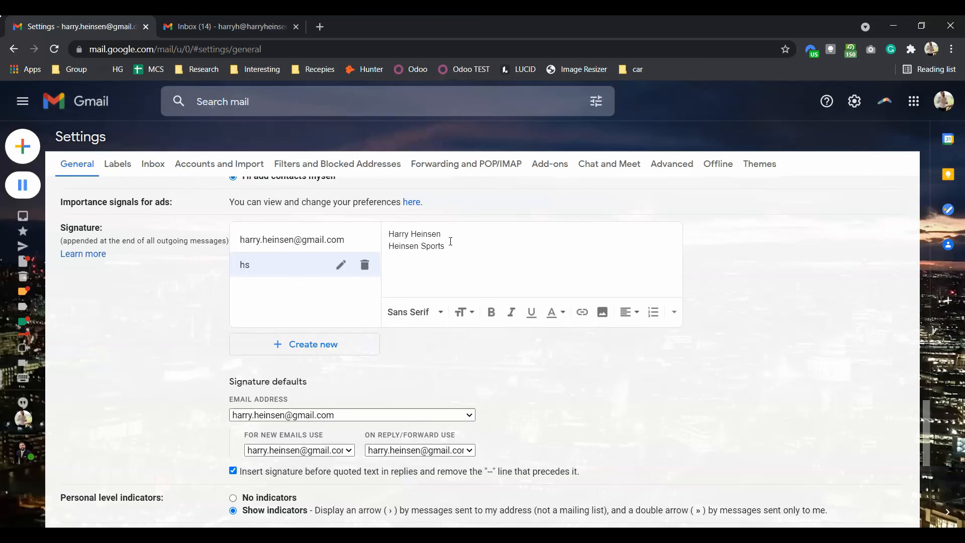
# Step: Make 'hs' the heinsensports address's default for new emails and replies/forwards, and save changes
pyautogui.scroll(-1, 453, 372)
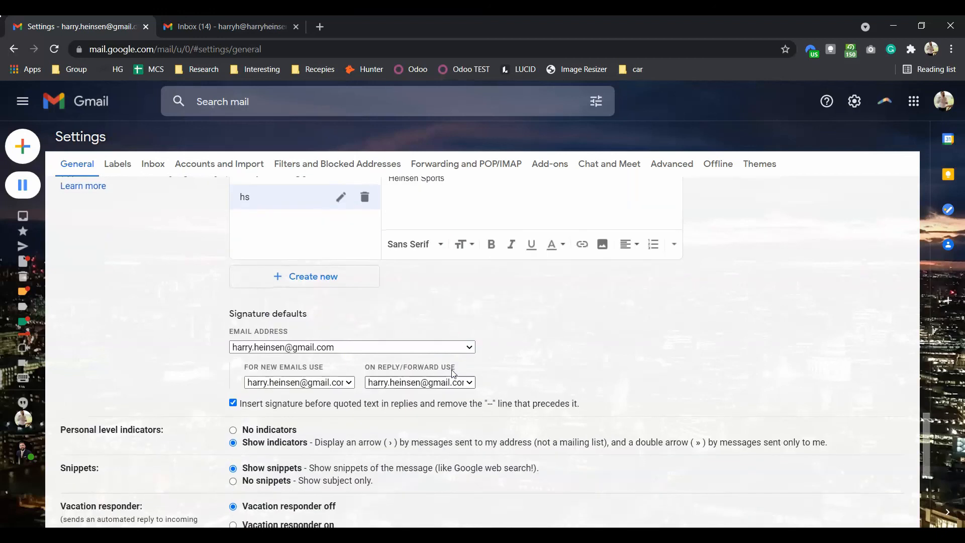
pyautogui.click(400, 346)
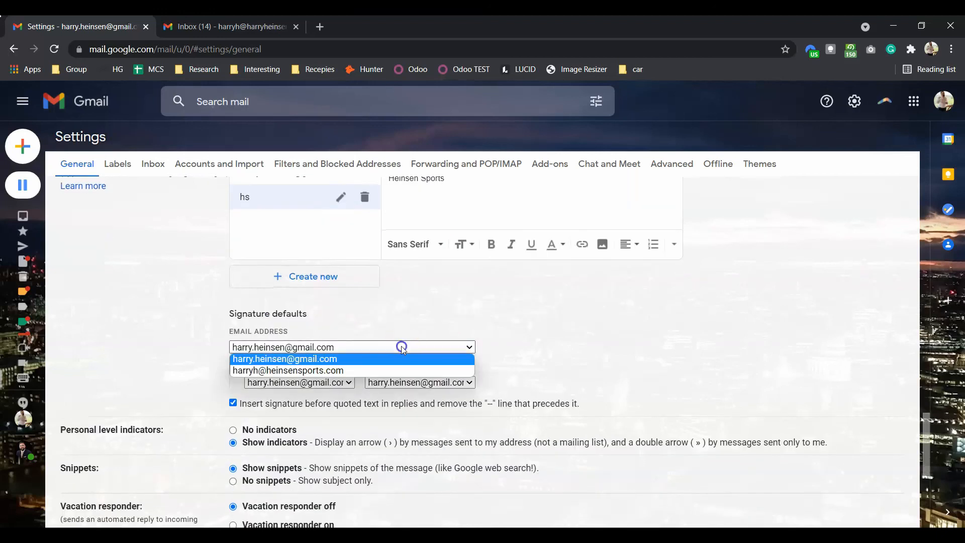
pyautogui.click(382, 370)
pyautogui.click(339, 382)
pyautogui.click(320, 419)
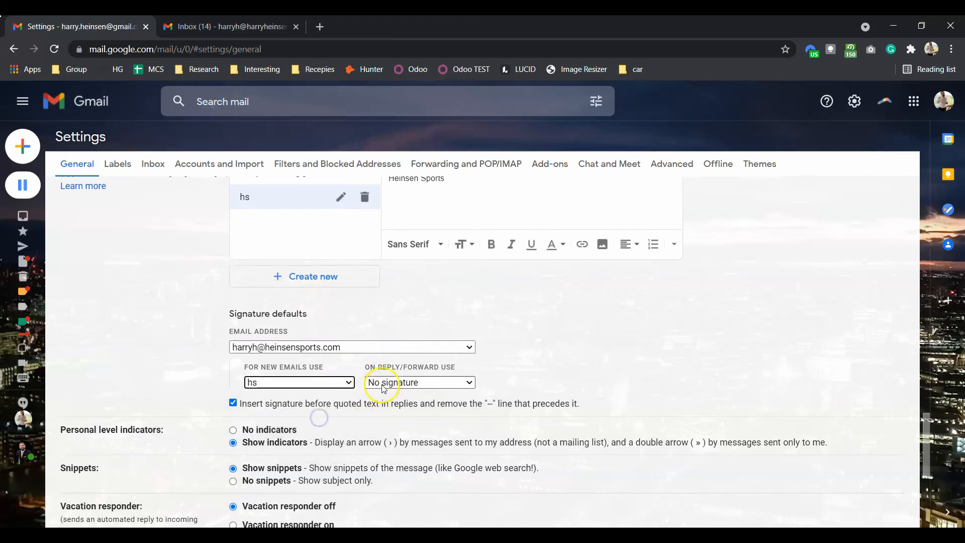
pyautogui.click(383, 382)
pyautogui.click(390, 419)
pyautogui.scroll(-5, 391, 422)
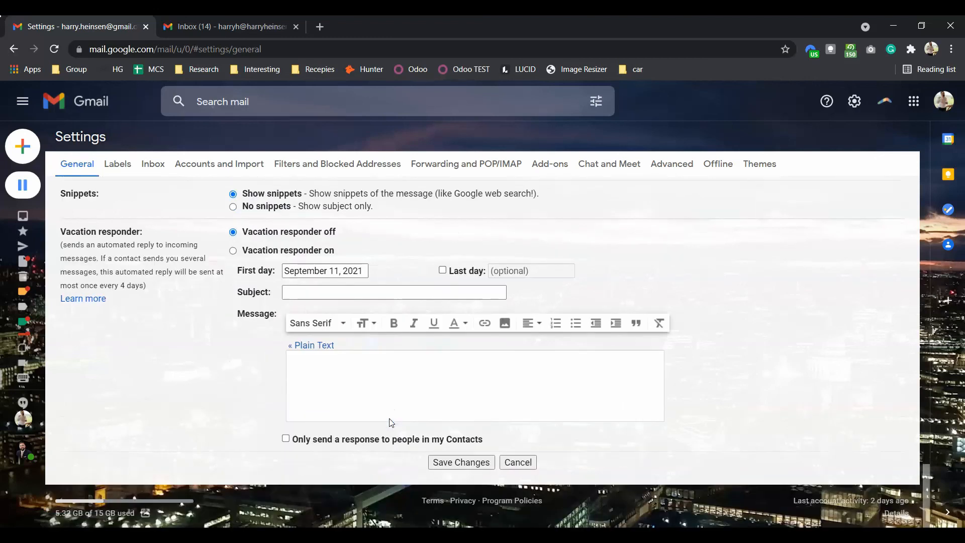
pyautogui.click(458, 462)
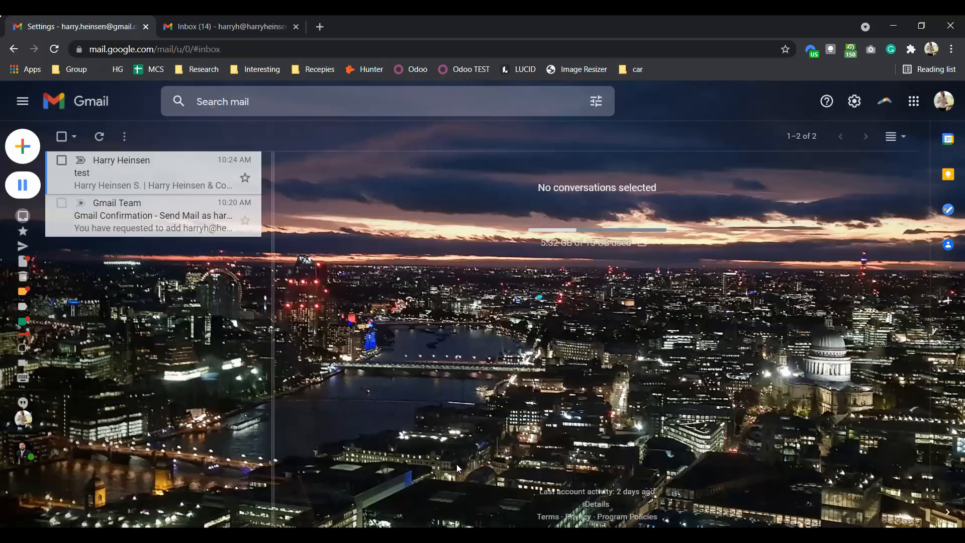
# Step: Reply to the test email and confirm it is sent from the custom-domain address
pyautogui.click(110, 189)
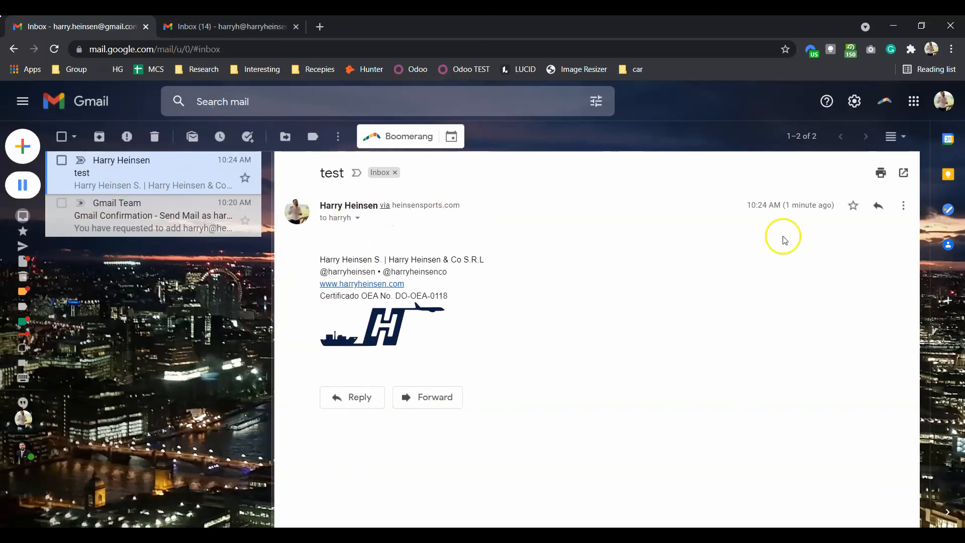
pyautogui.click(878, 205)
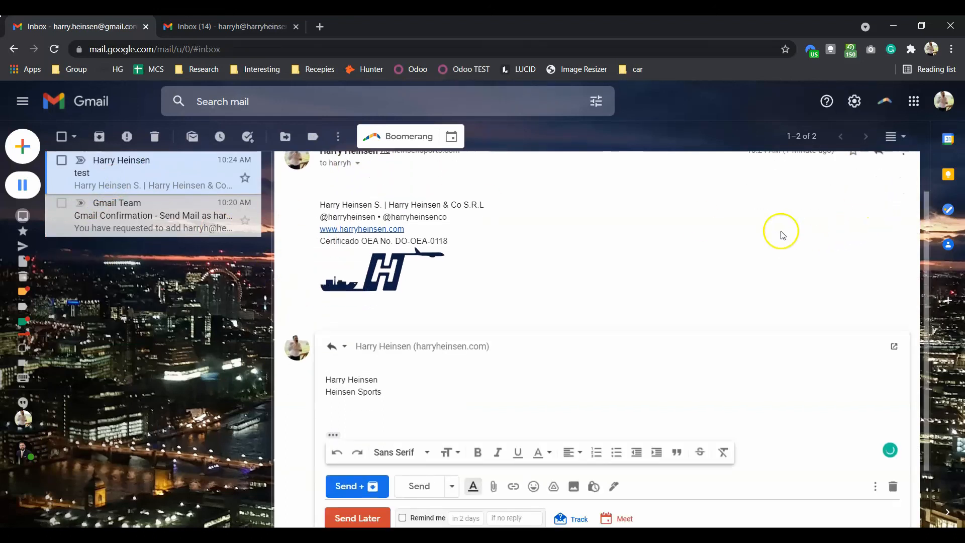
pyautogui.click(437, 345)
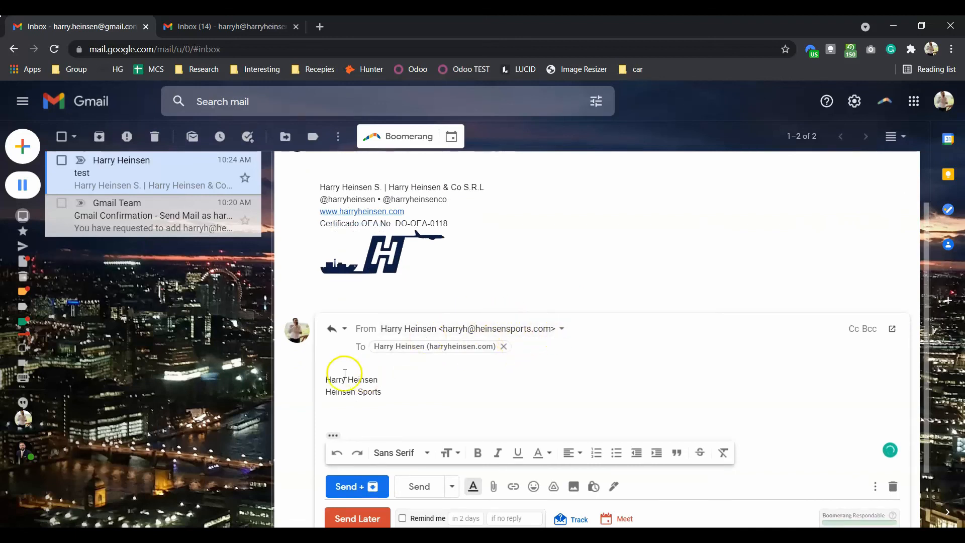
# Step: Place the cursor in the reply body and briefly select the hs signature text
pyautogui.click(329, 377)
pyautogui.moveTo(324, 375); pyautogui.dragTo(411, 403)
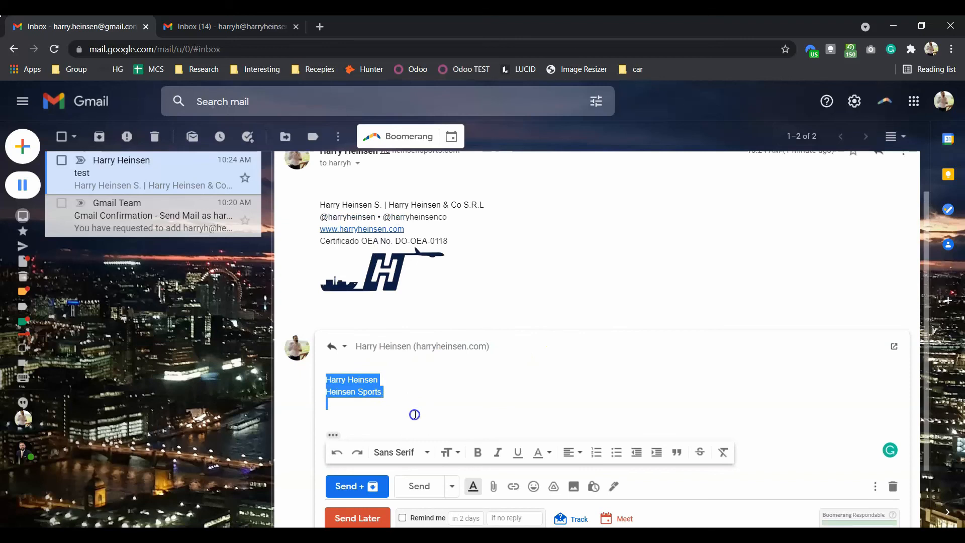
pyautogui.click(415, 414)
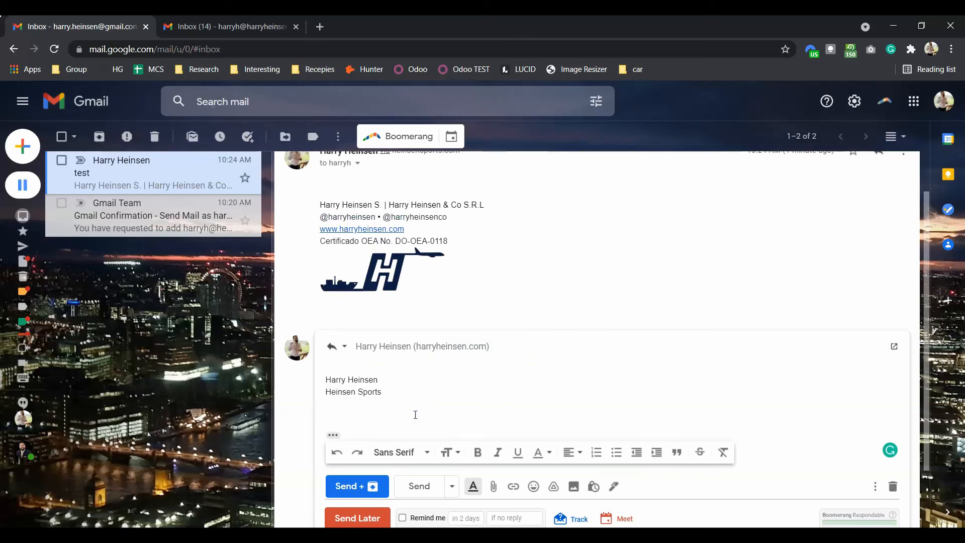